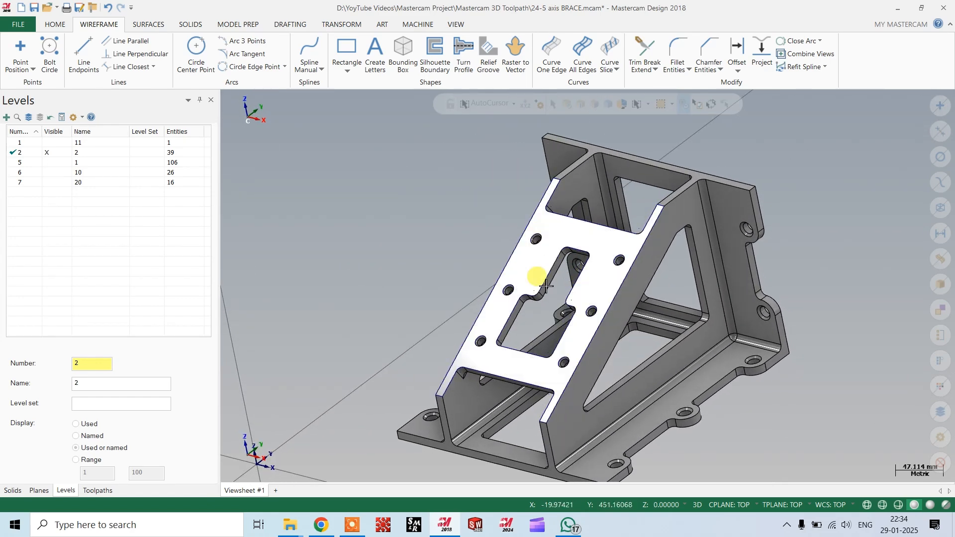
middle_drag(546, 285, 605, 277)
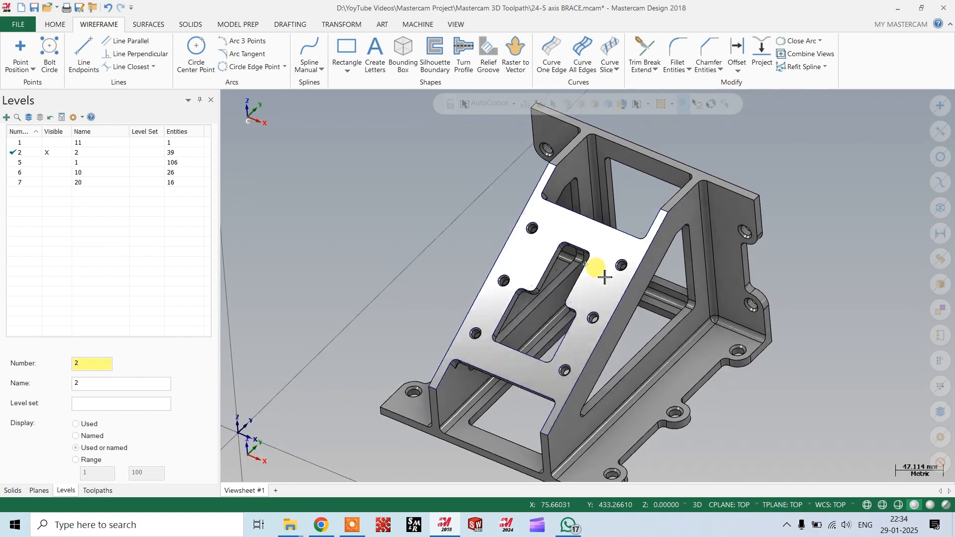
scroll(606, 278, down, 2)
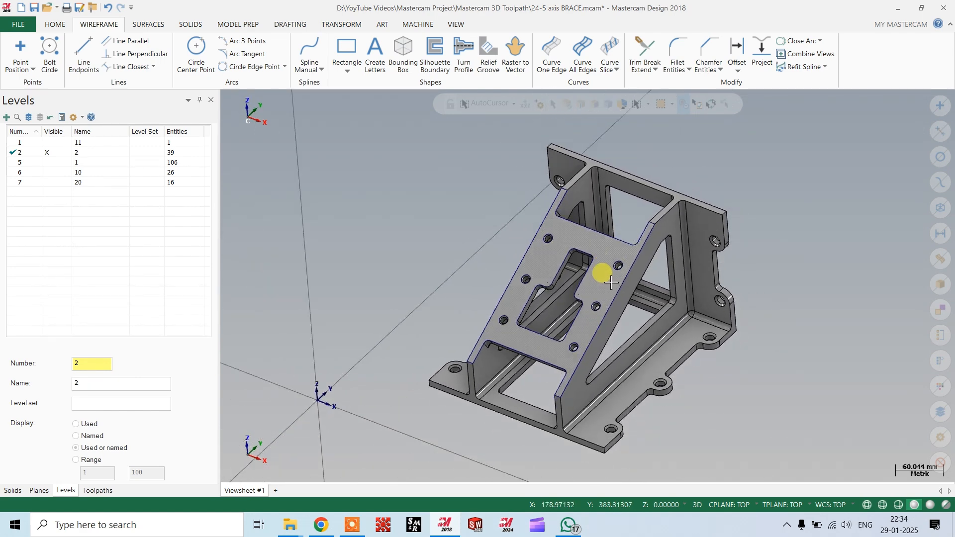
scroll(682, 271, down, 1)
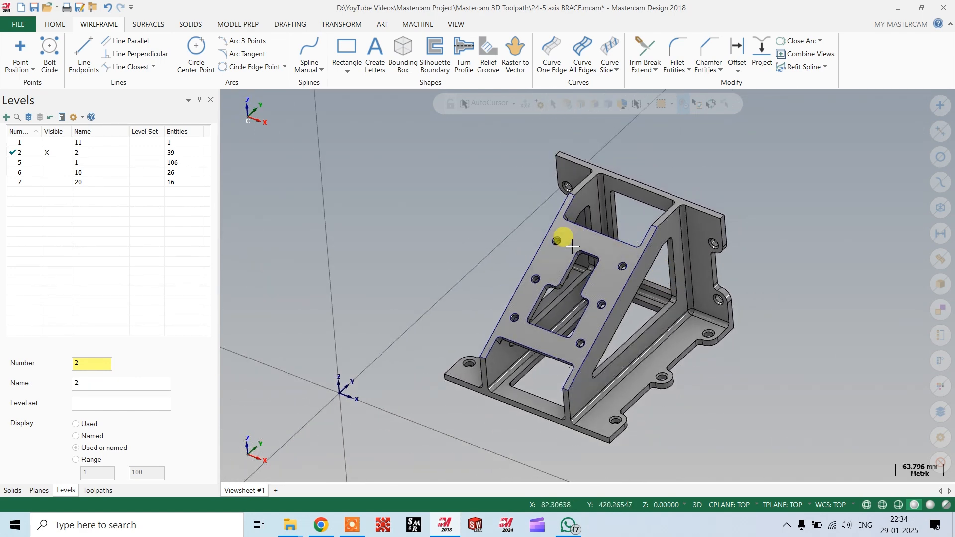
scroll(593, 234, down, 3)
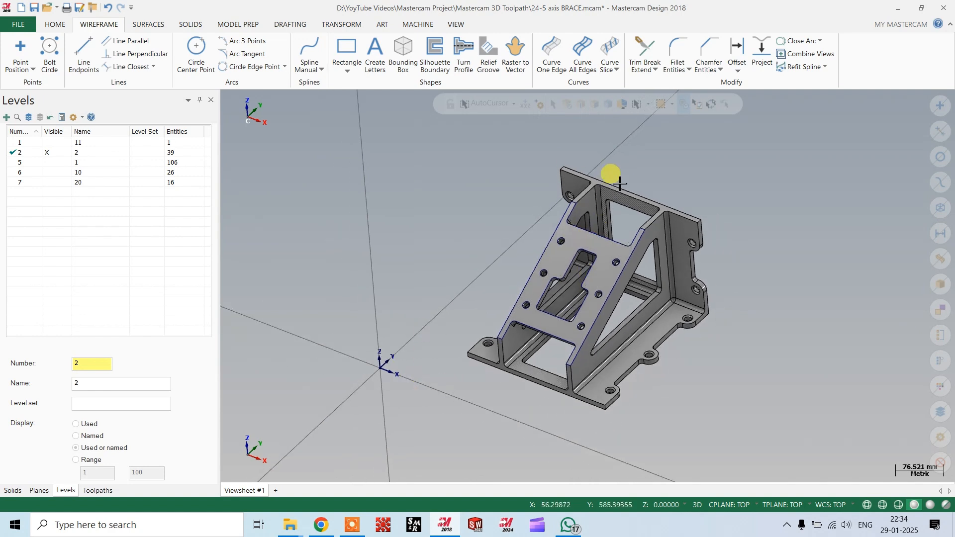
scroll(619, 184, up, 2)
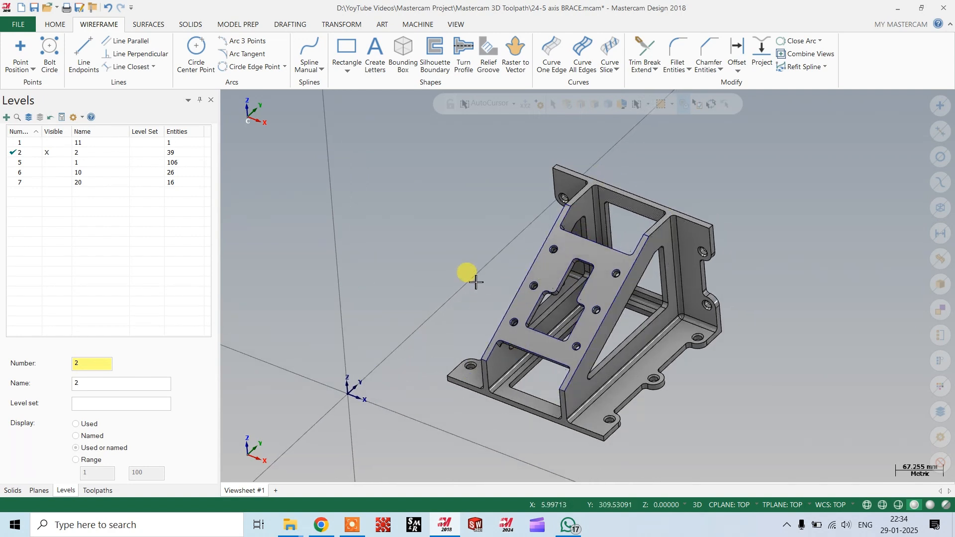
scroll(541, 299, down, 2)
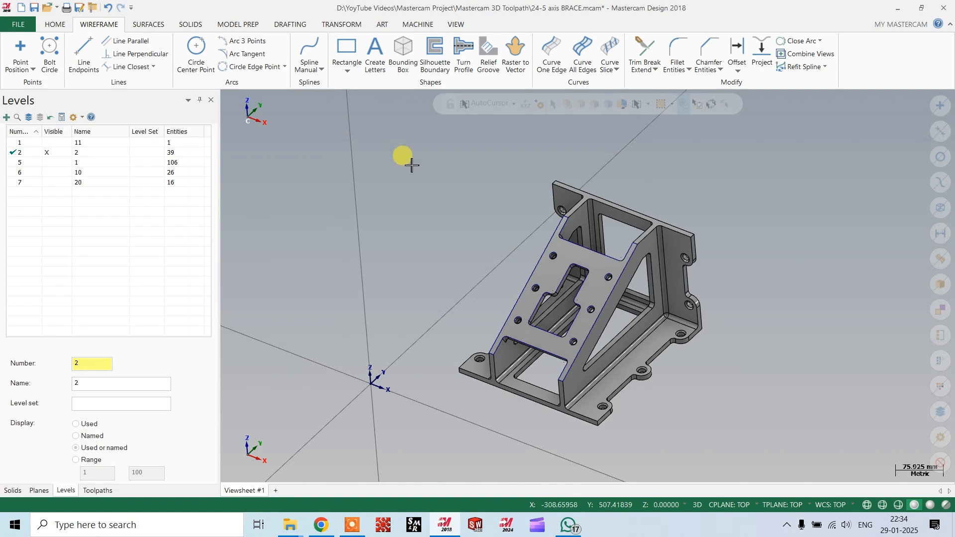
Step: Select the whole brace and move it to the origin from the outer top corner of its back flange
drag(411, 165, 794, 452)
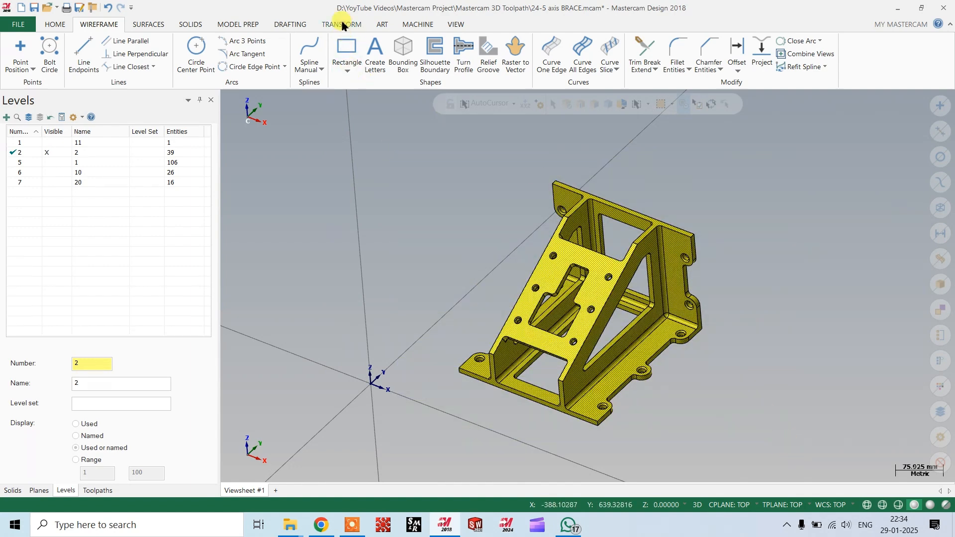
click(342, 25)
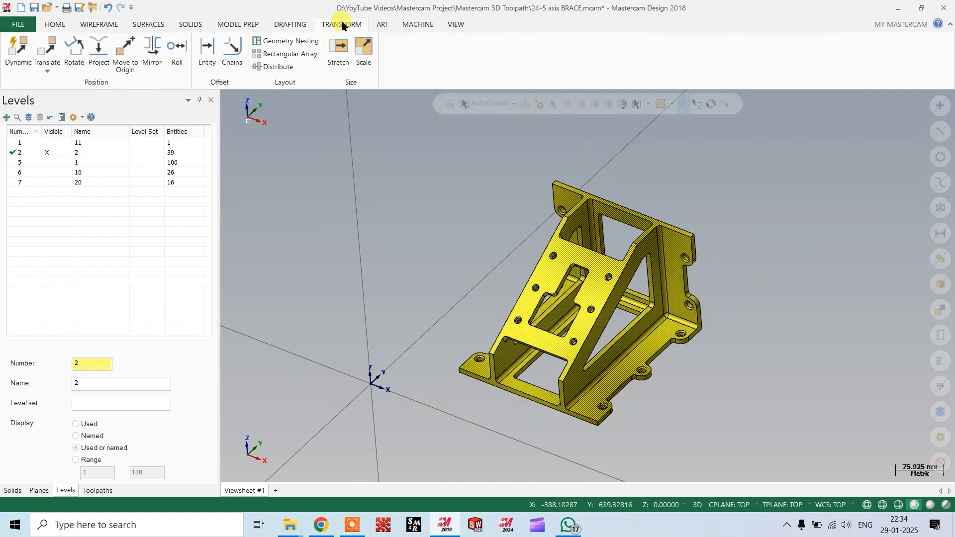
click(126, 54)
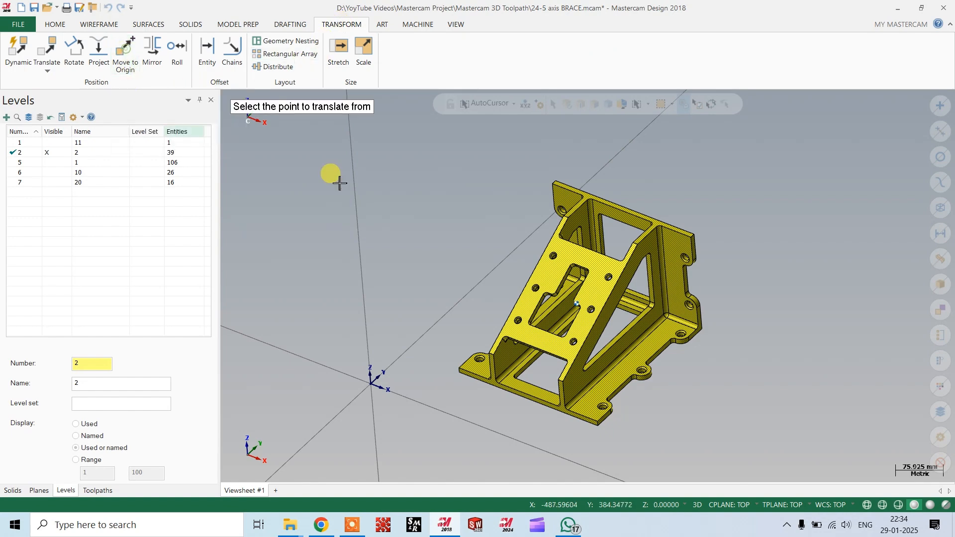
scroll(556, 174, up, 3)
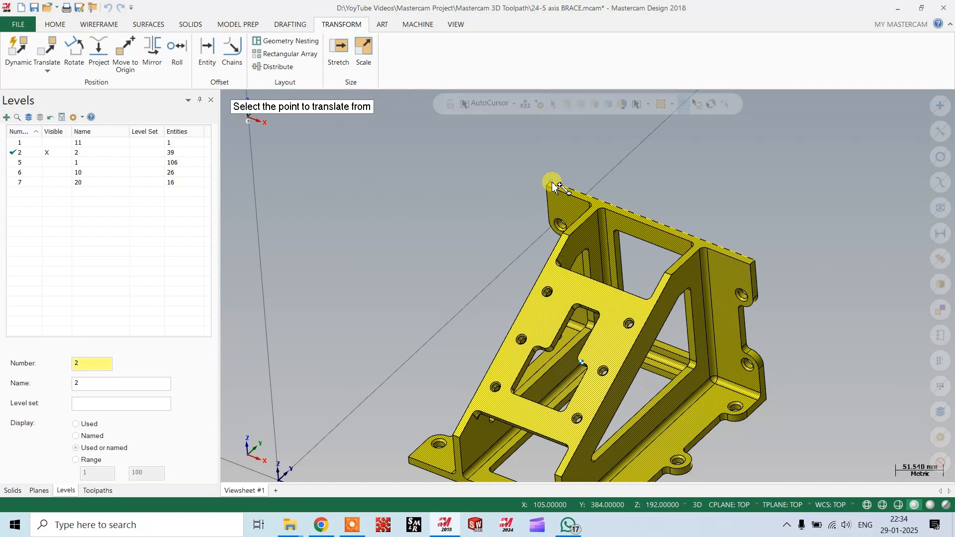
click(553, 185)
scroll(593, 229, down, 4)
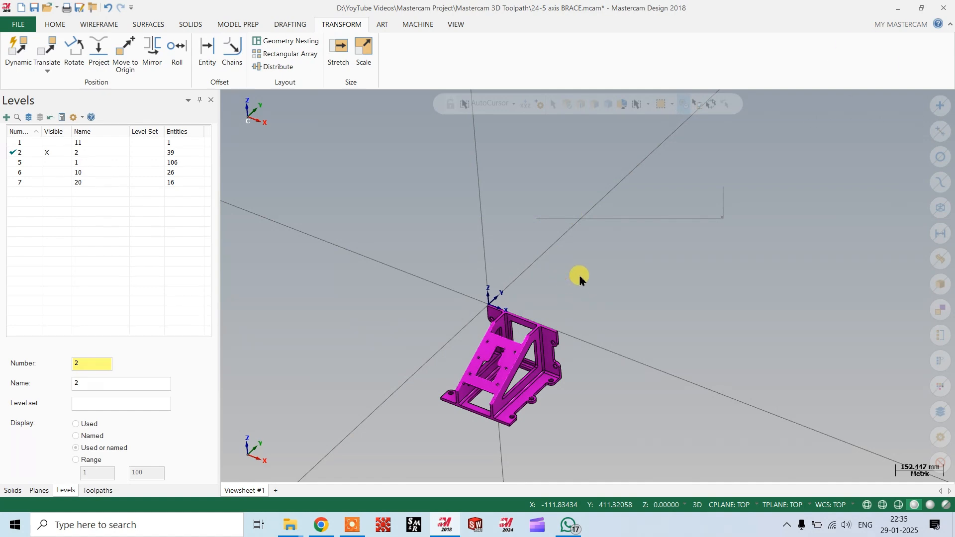
Step: Clear the transform result colours from the moved brace
right_click(538, 221)
click(558, 266)
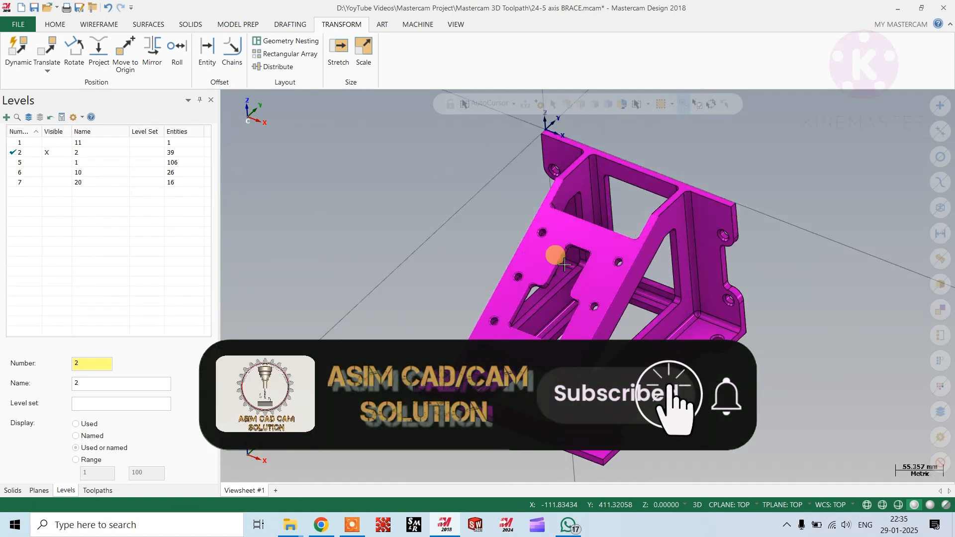
scroll(562, 266, up, 2)
scroll(498, 316, down, 4)
right_click(403, 202)
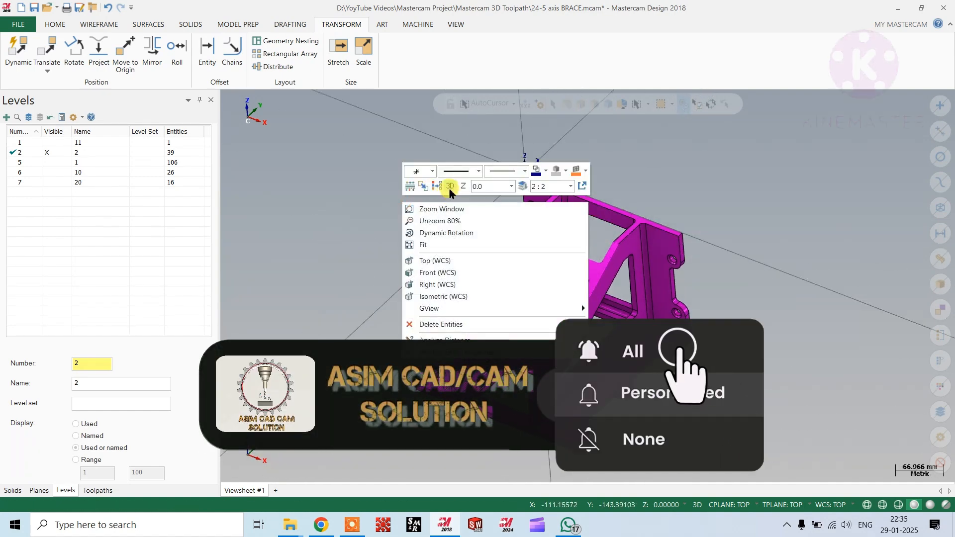
click(437, 186)
scroll(514, 206, up, 2)
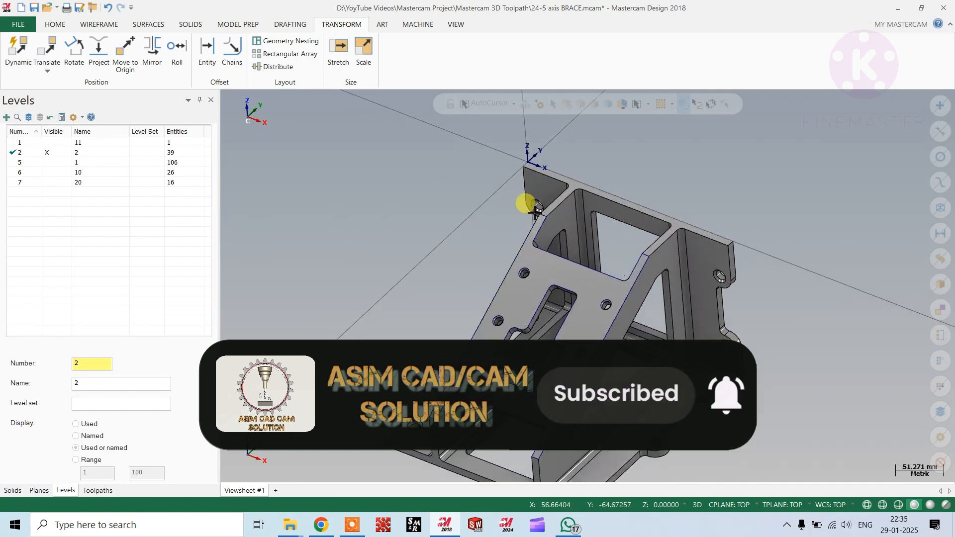
Step: Add a mill machine definition to the part for toolpath programming
click(415, 26)
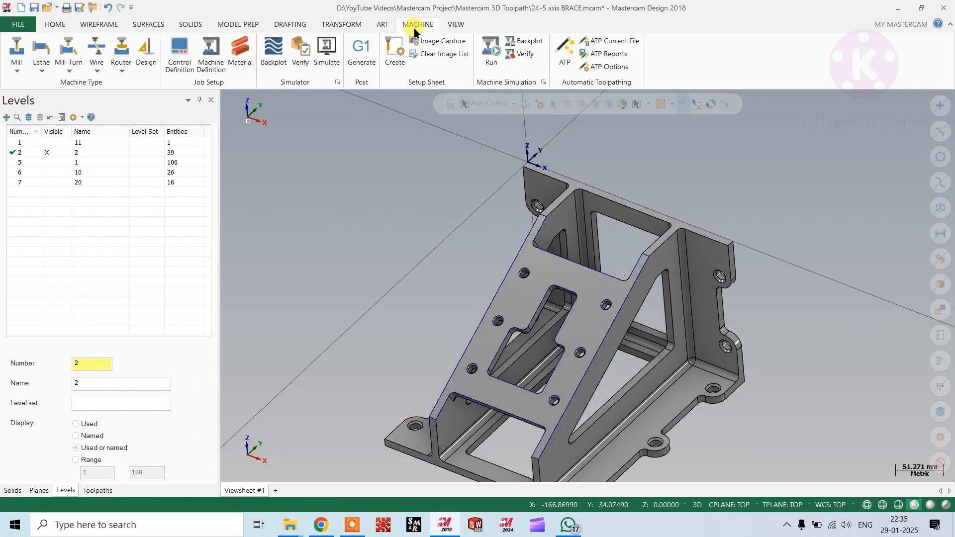
scroll(465, 208, down, 2)
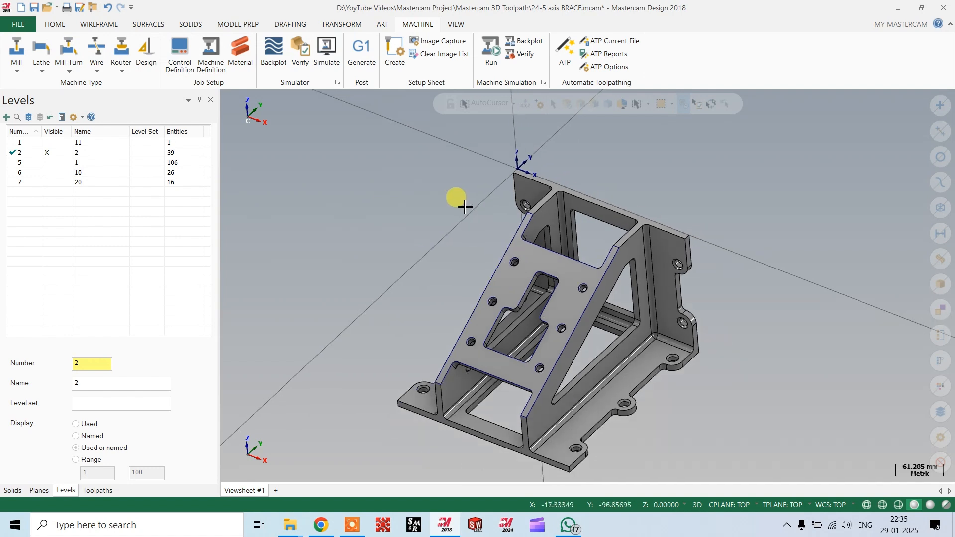
click(14, 74)
click(30, 92)
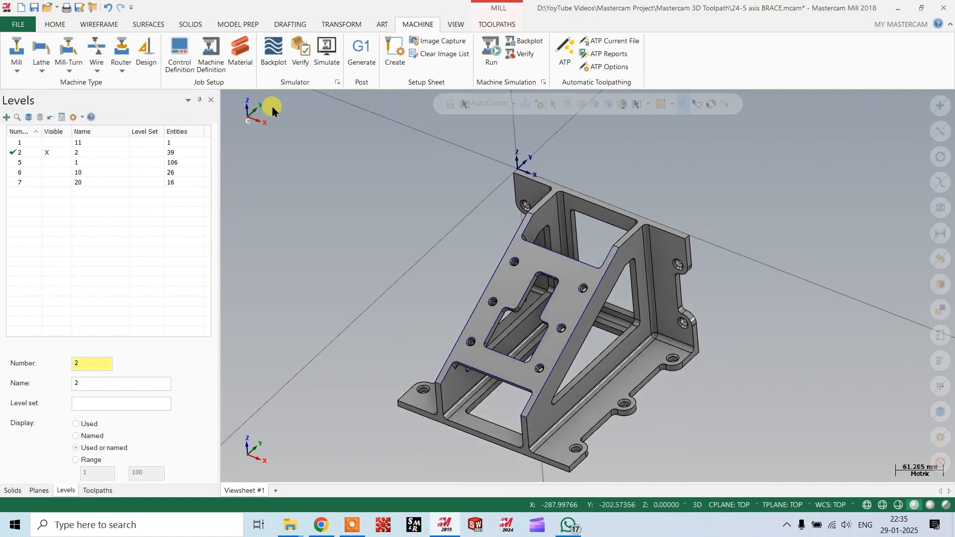
Step: Start a 3D Raster finishing toolpath and select all faces of the brace as its machining geometry
click(497, 24)
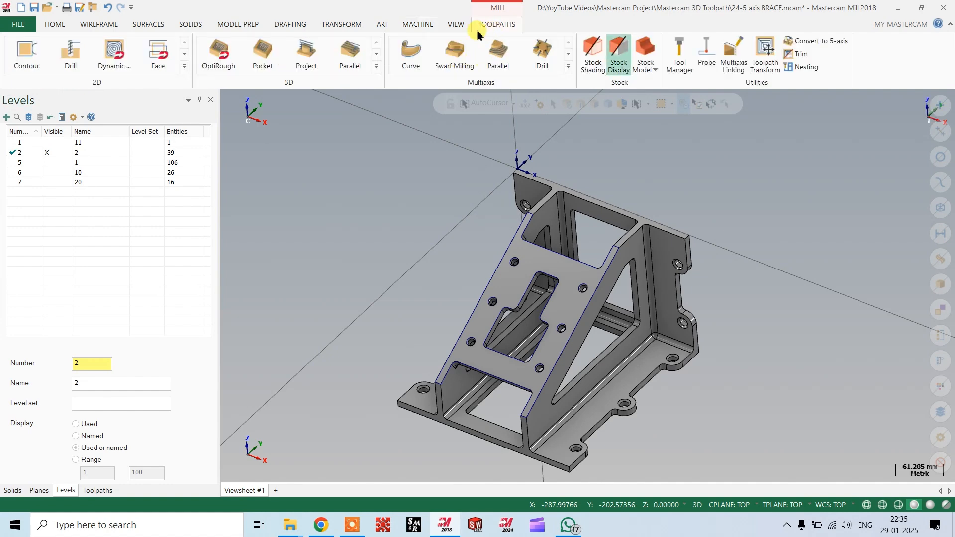
click(375, 67)
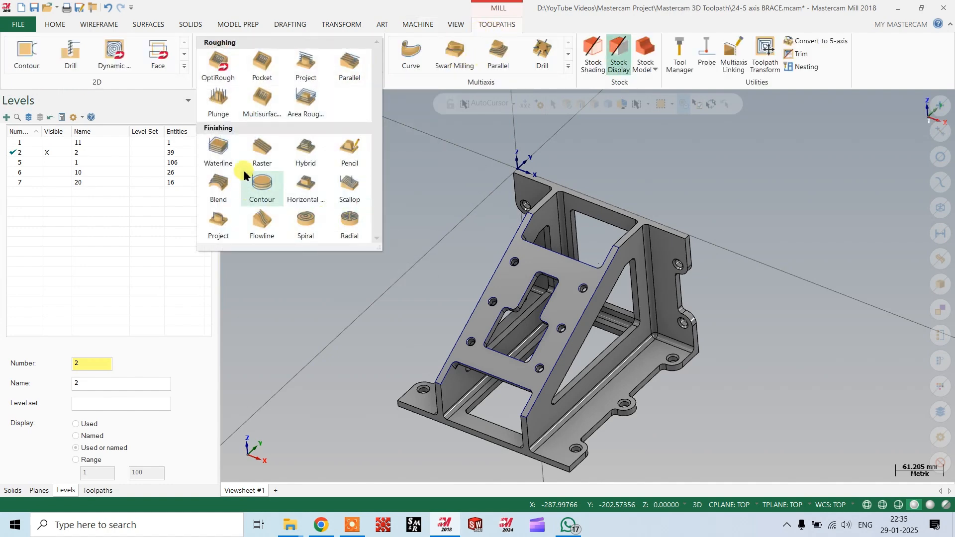
click(251, 147)
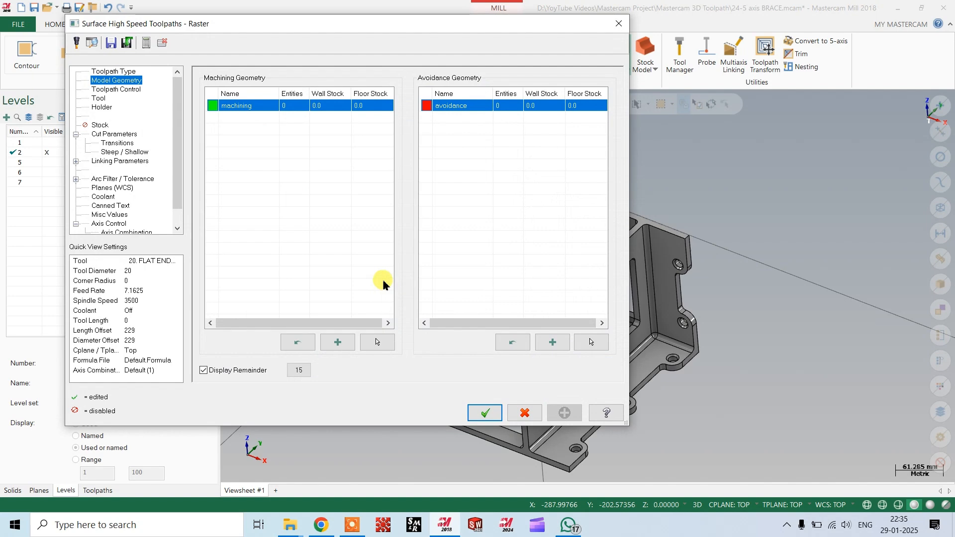
click(378, 342)
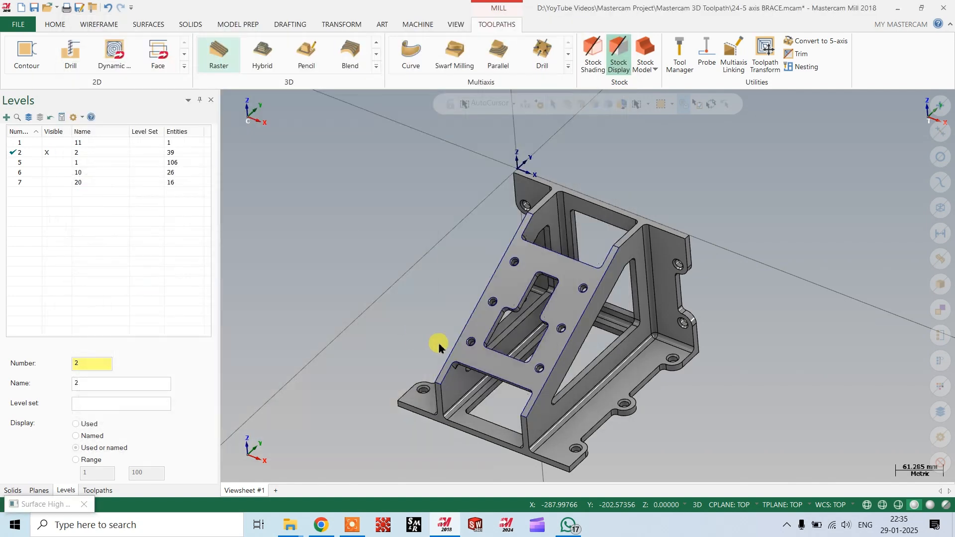
click(941, 287)
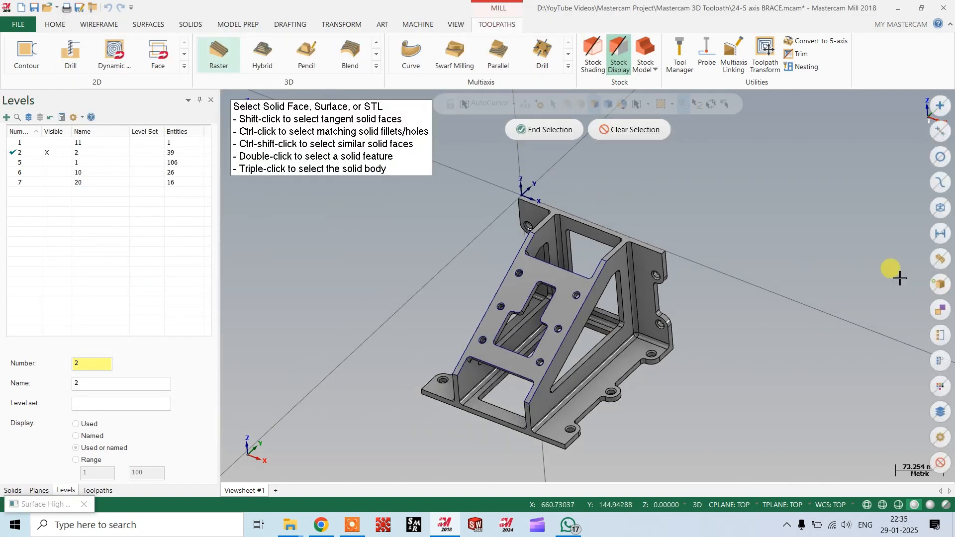
click(547, 129)
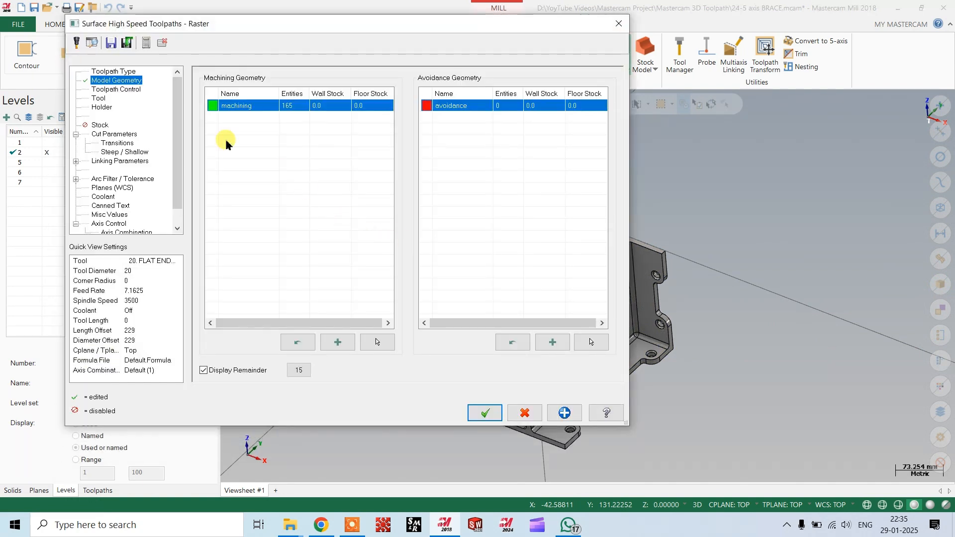
Step: Chain the outer outline of the brace's sloped plate as the containment boundary and check the chain in wireframe display
click(123, 90)
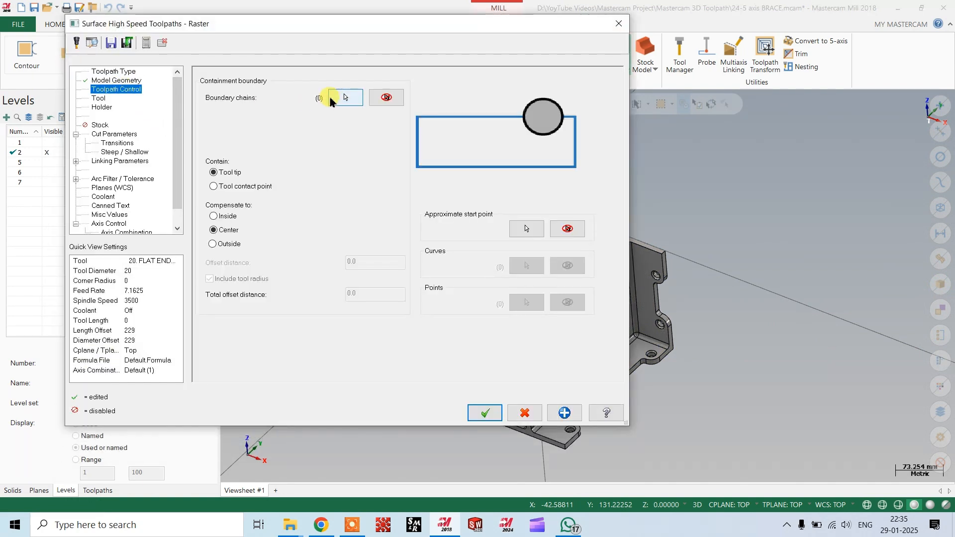
click(345, 98)
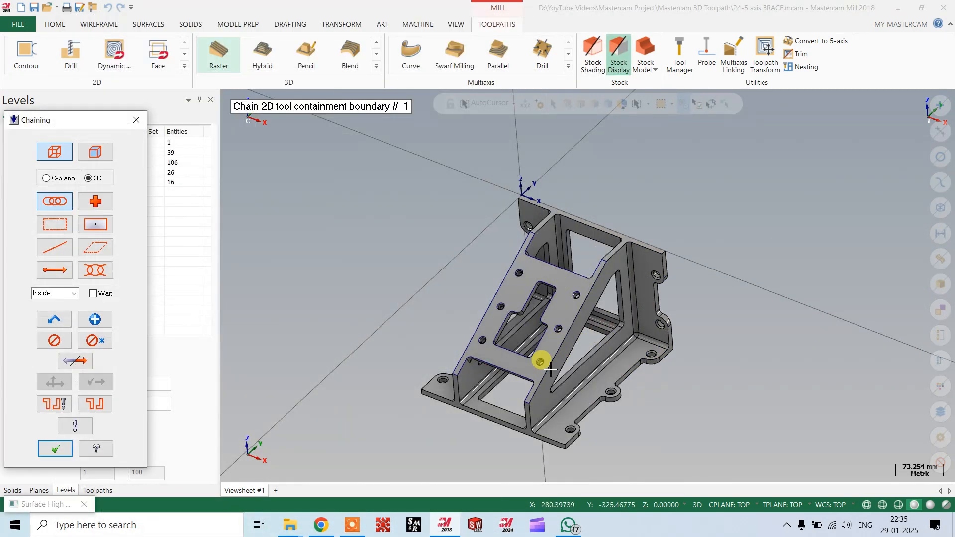
click(39, 203)
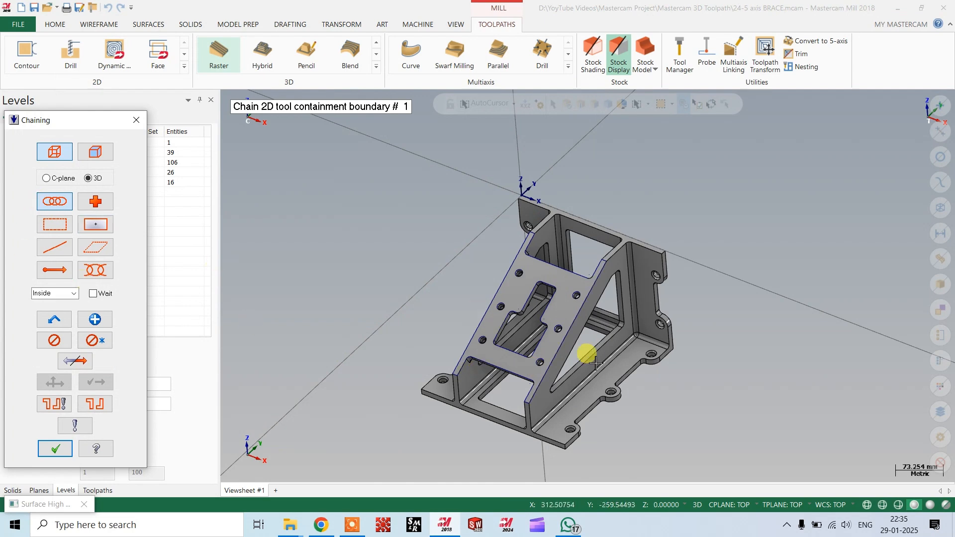
click(544, 379)
scroll(524, 323, up, 2)
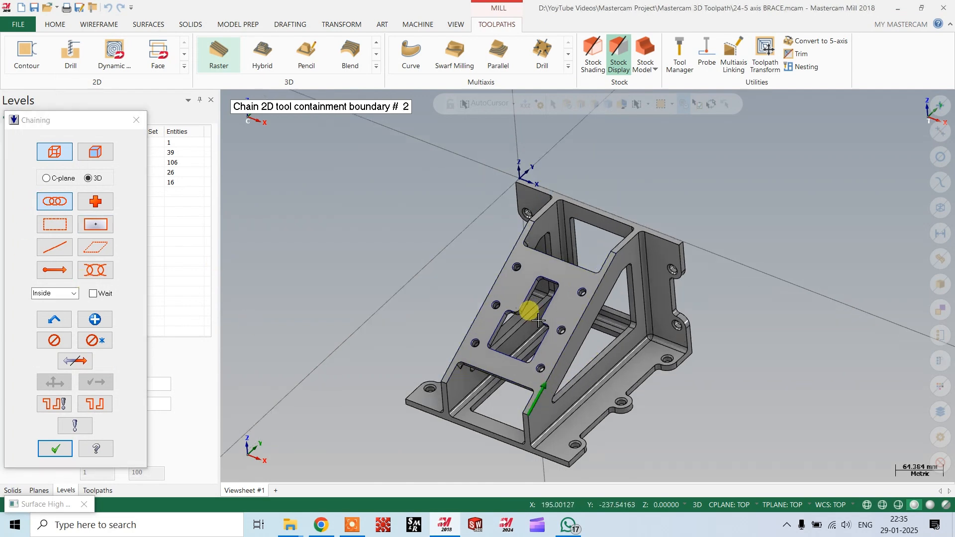
scroll(506, 419, up, 5)
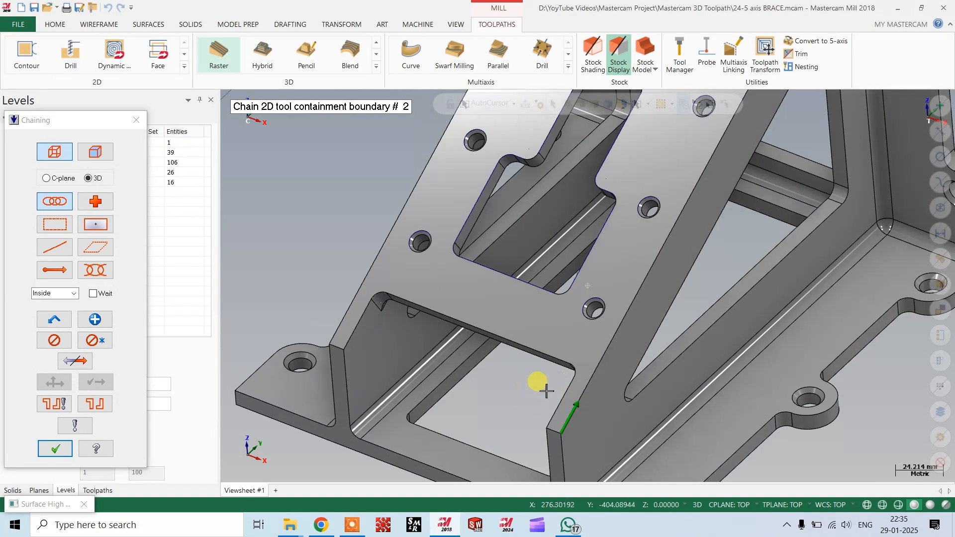
scroll(595, 409, down, 2)
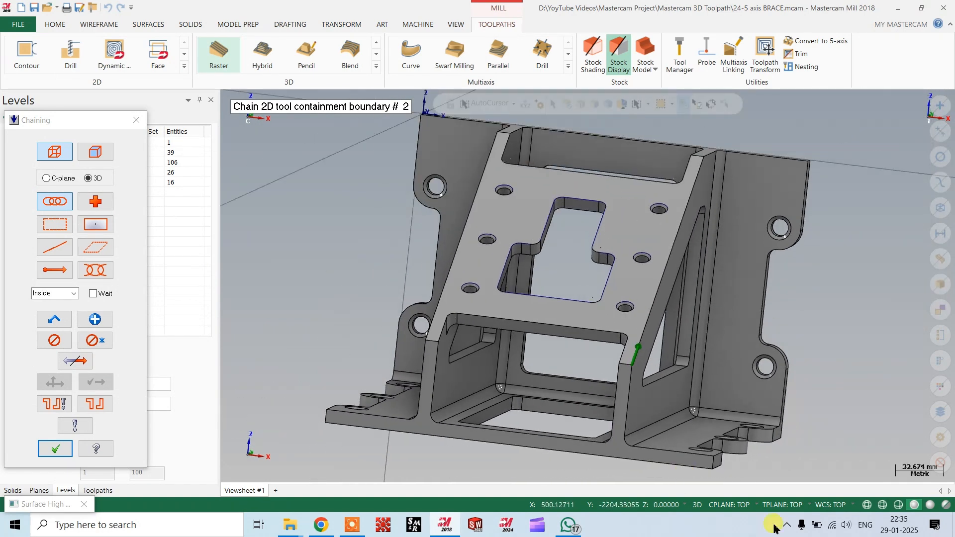
click(867, 505)
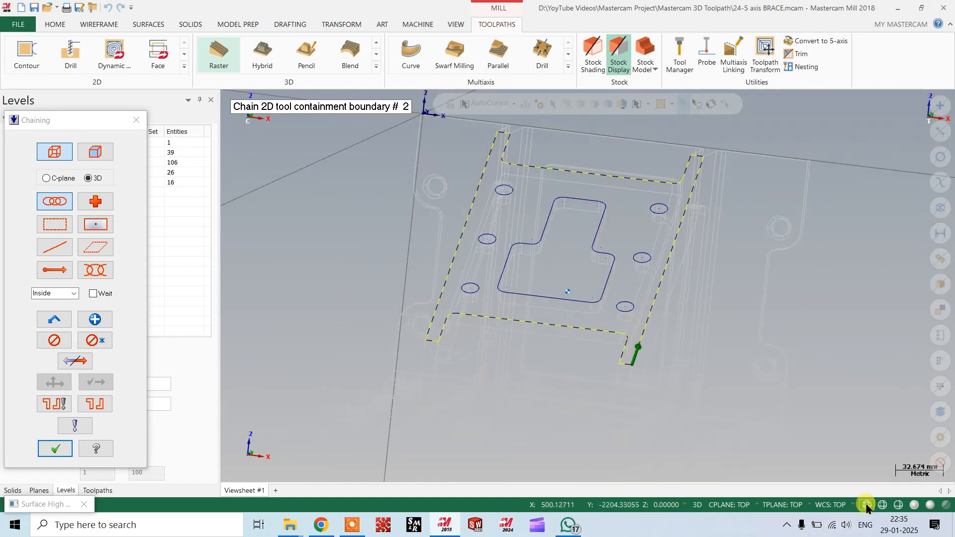
click(914, 505)
scroll(723, 423, down, 2)
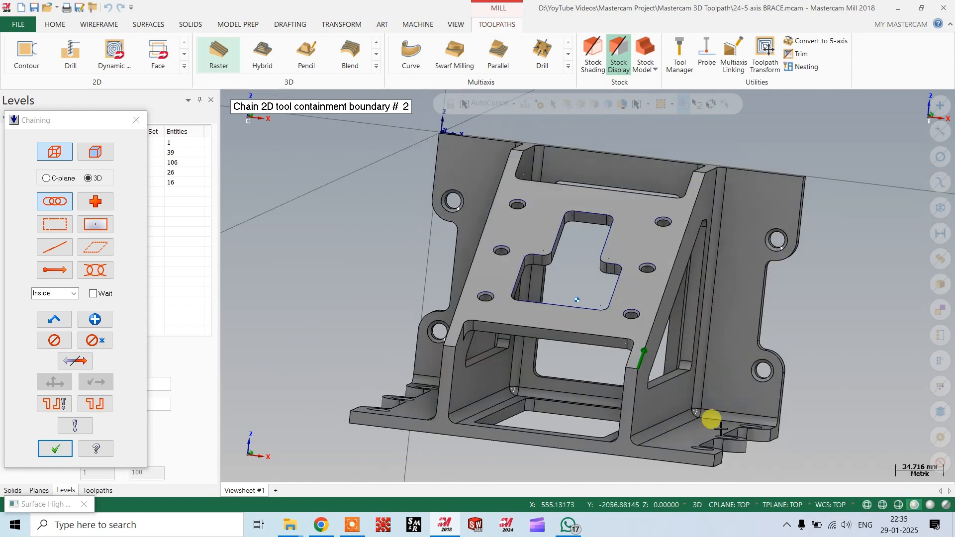
click(64, 449)
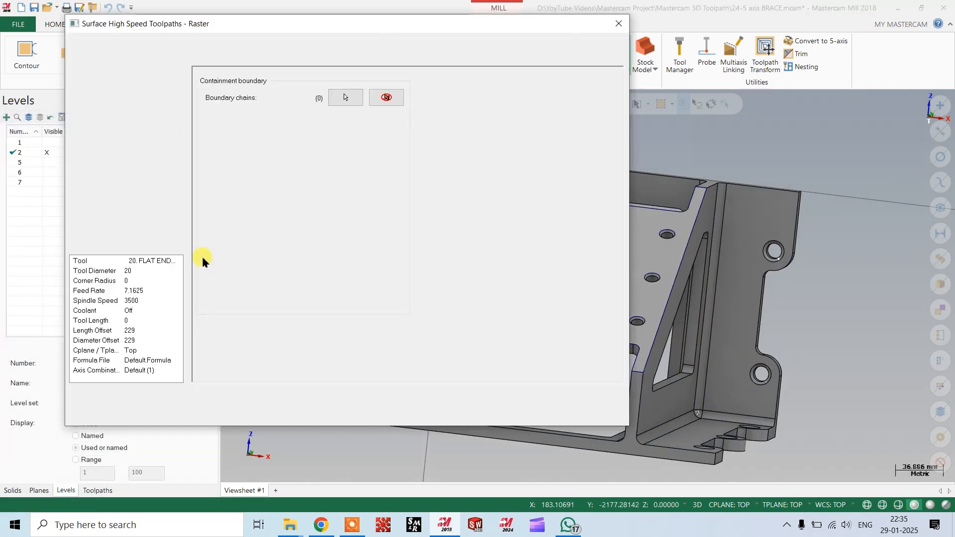
Step: Create a bull mill tool with a 12 mm cutting diameter and a 1 mm corner radius for the Raster toolpath
click(96, 101)
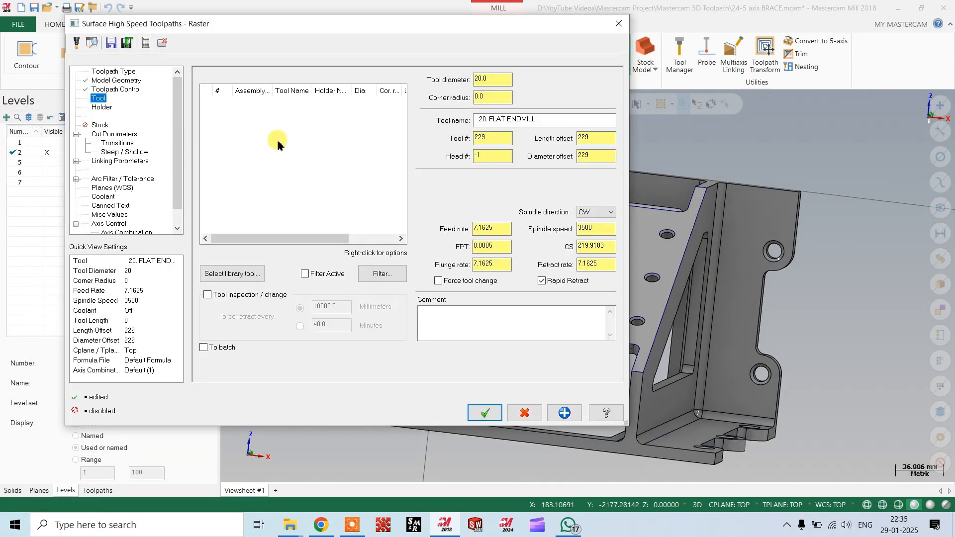
right_click(267, 129)
click(294, 147)
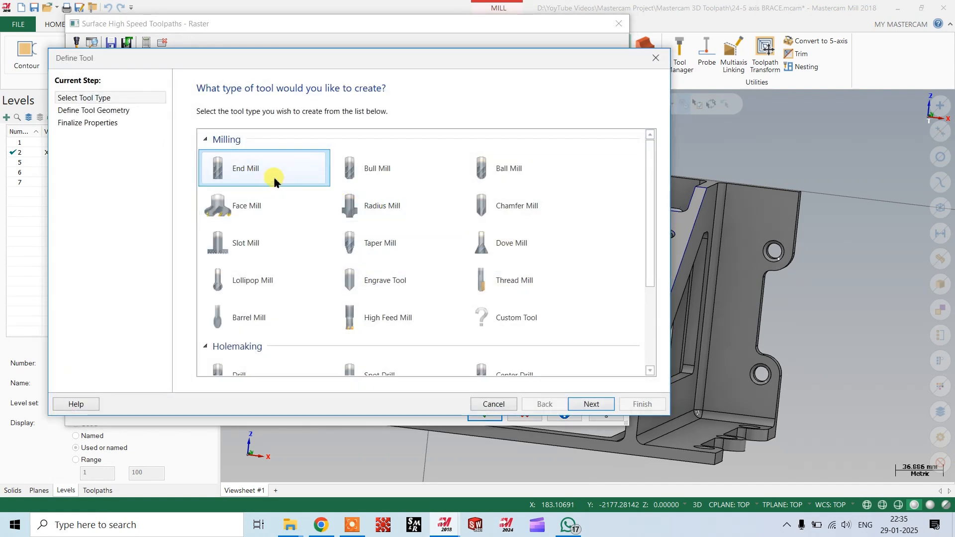
click(397, 174)
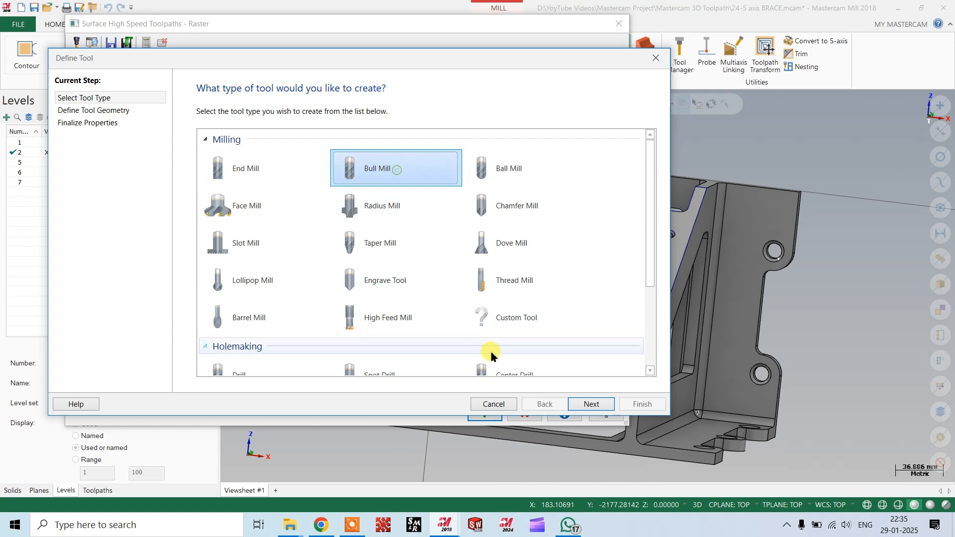
click(594, 405)
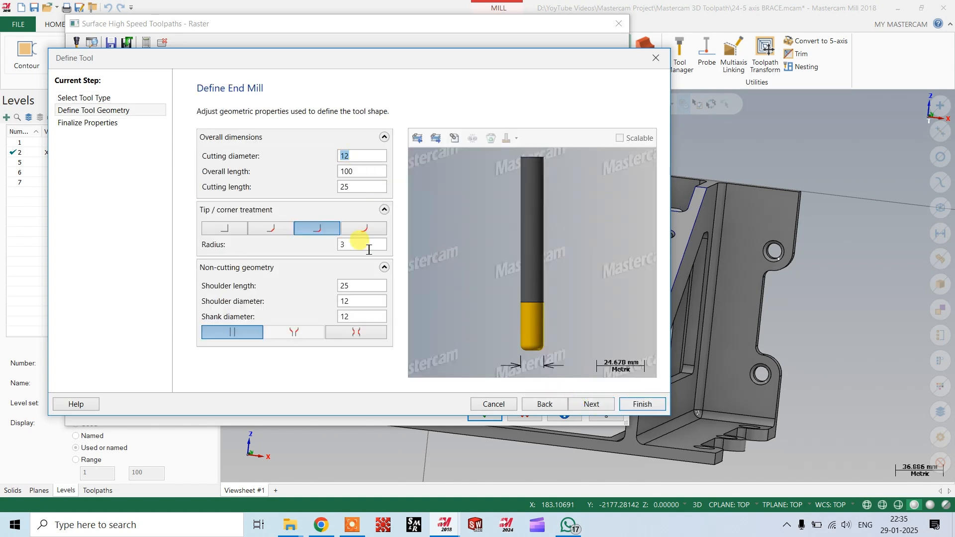
click(348, 245)
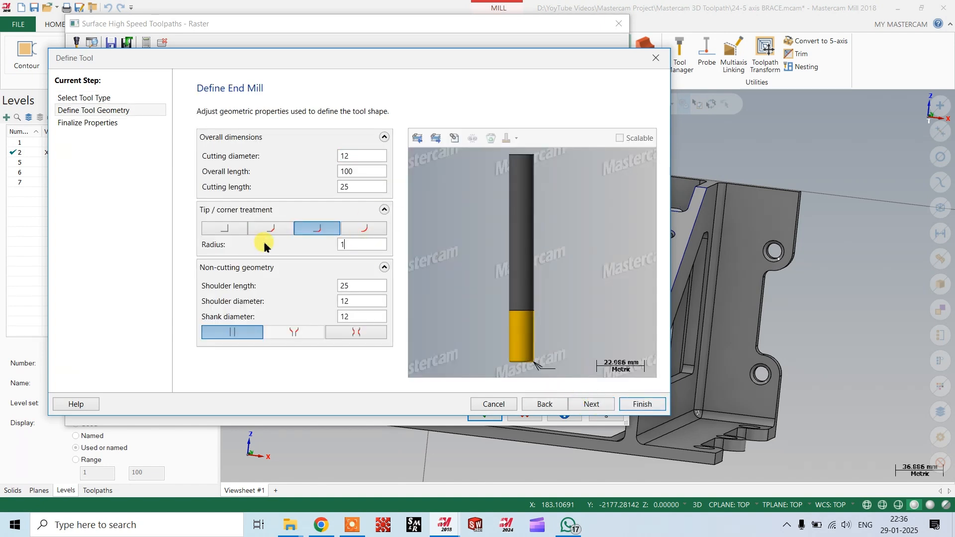
click(591, 404)
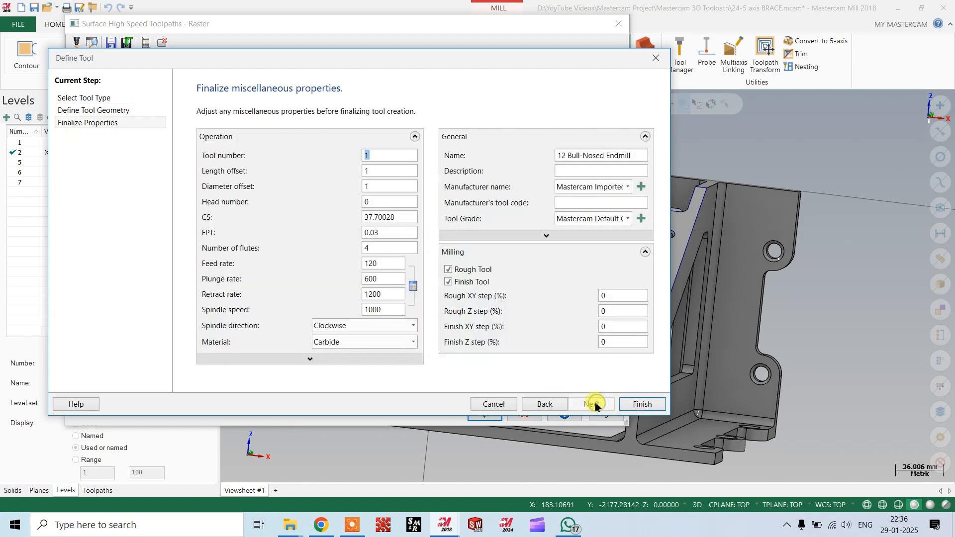
click(641, 404)
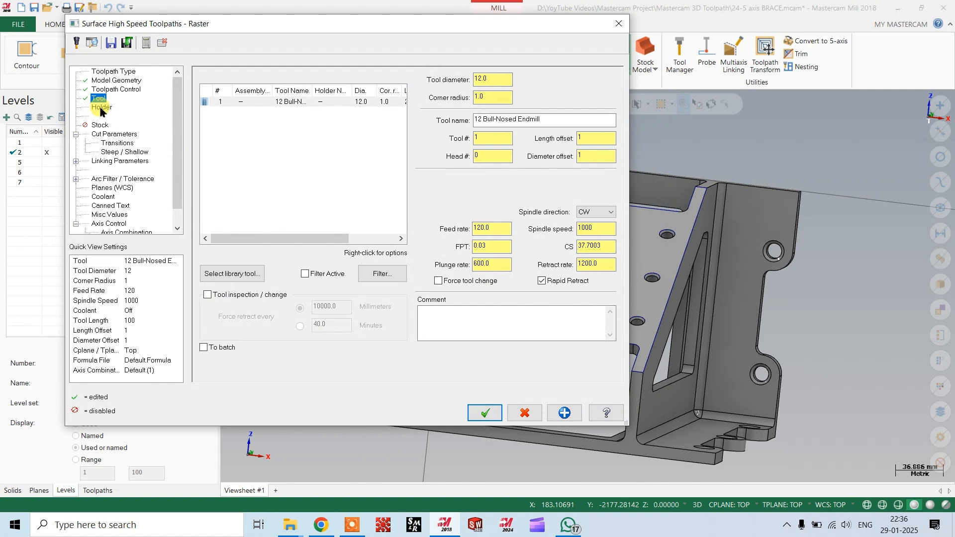
Step: Compare several library holders for the bull mill and assign the second B2C3-0020 holder
click(100, 108)
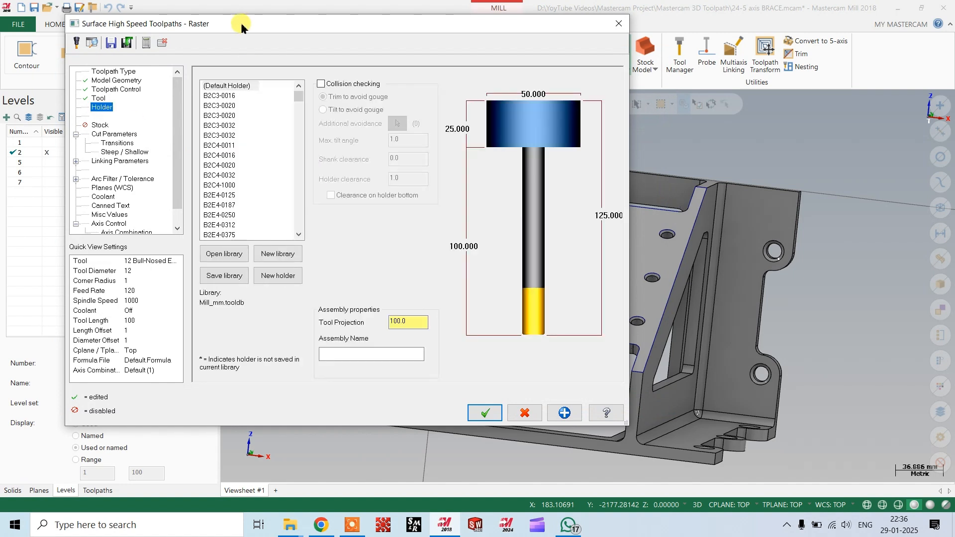
click(220, 106)
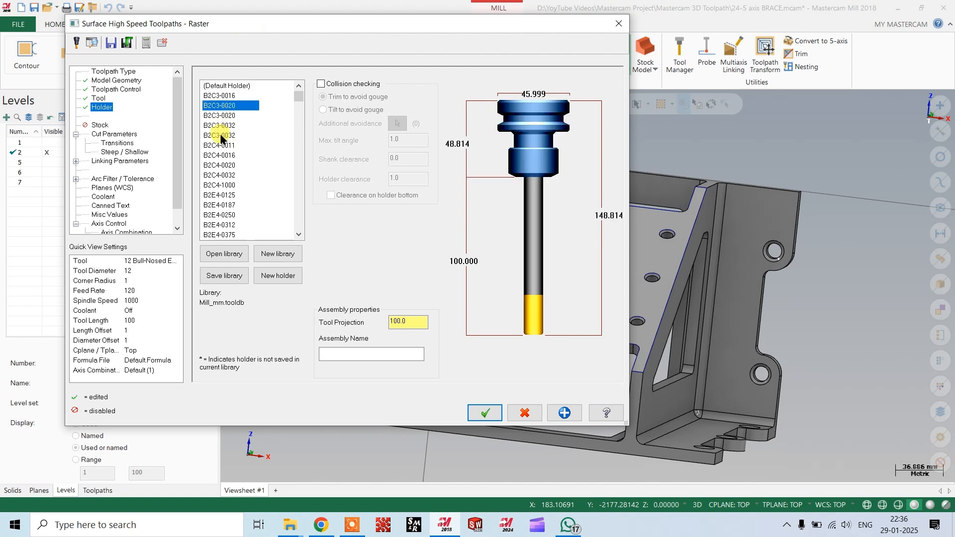
click(221, 116)
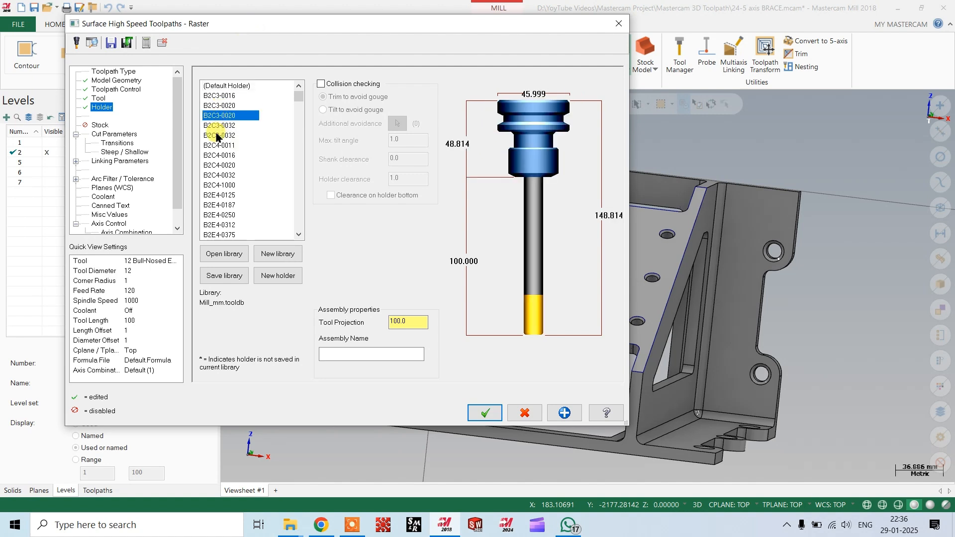
click(217, 136)
click(219, 145)
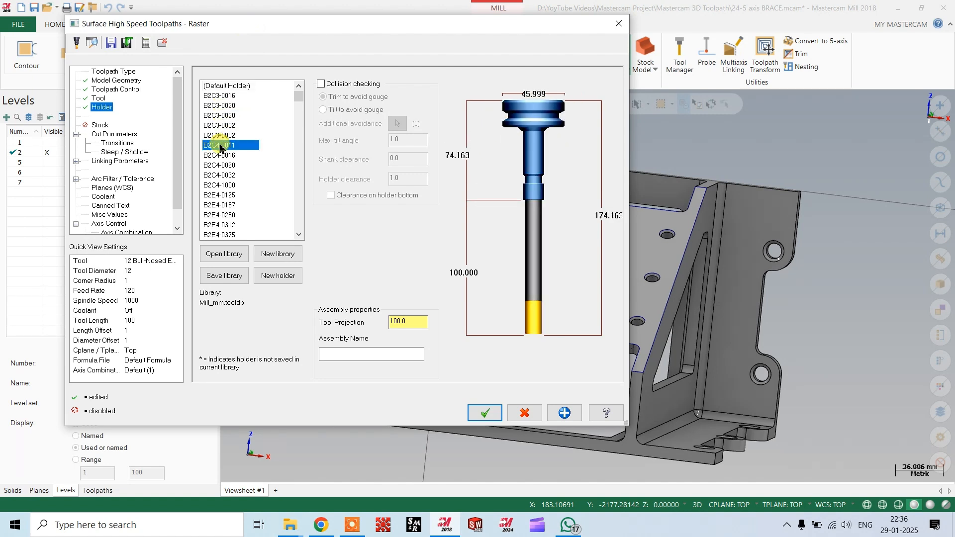
click(219, 126)
click(220, 145)
click(233, 195)
click(224, 210)
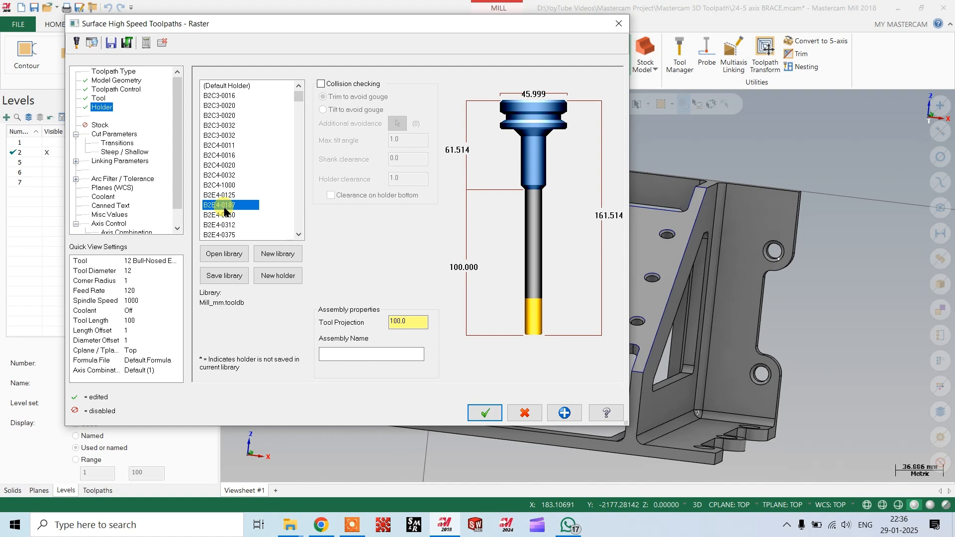
scroll(224, 202, down, 2)
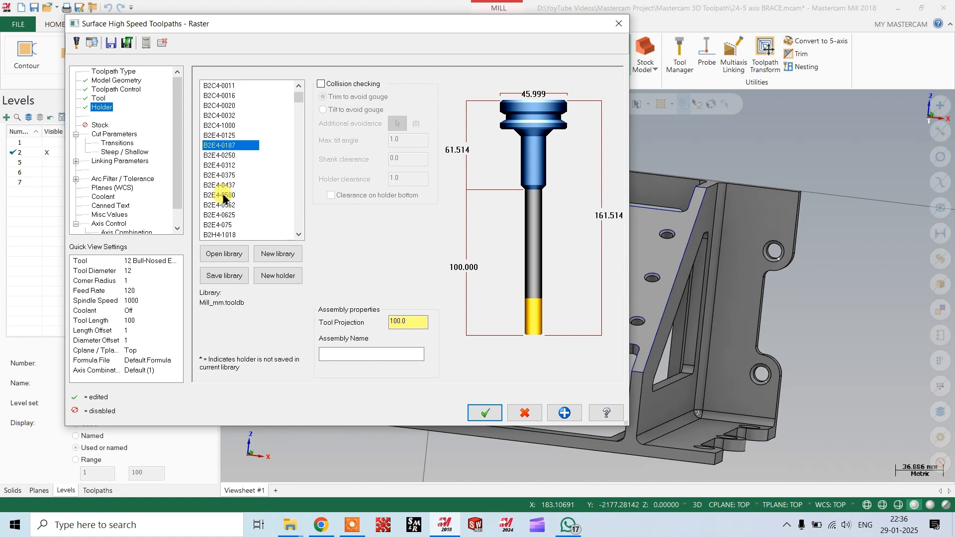
click(221, 185)
click(210, 205)
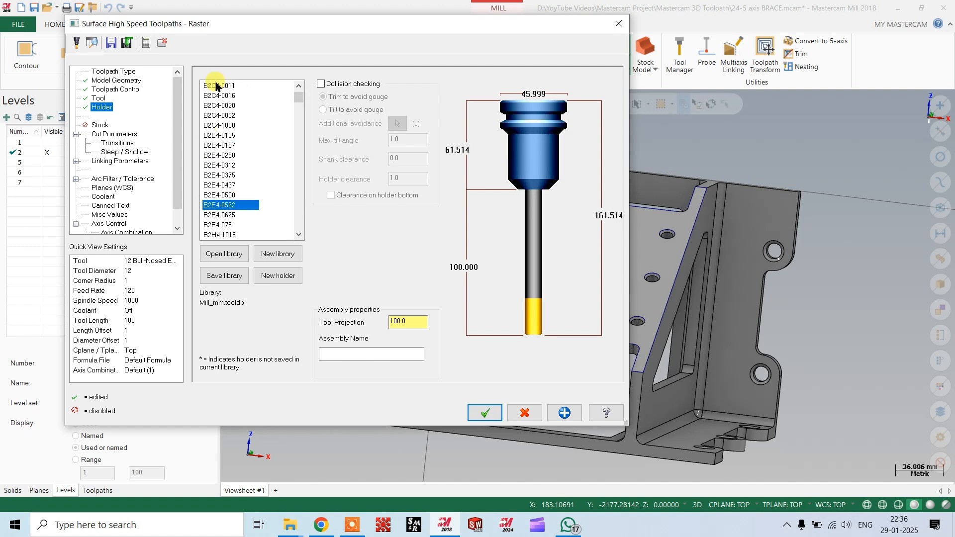
scroll(216, 86, up, 3)
click(222, 118)
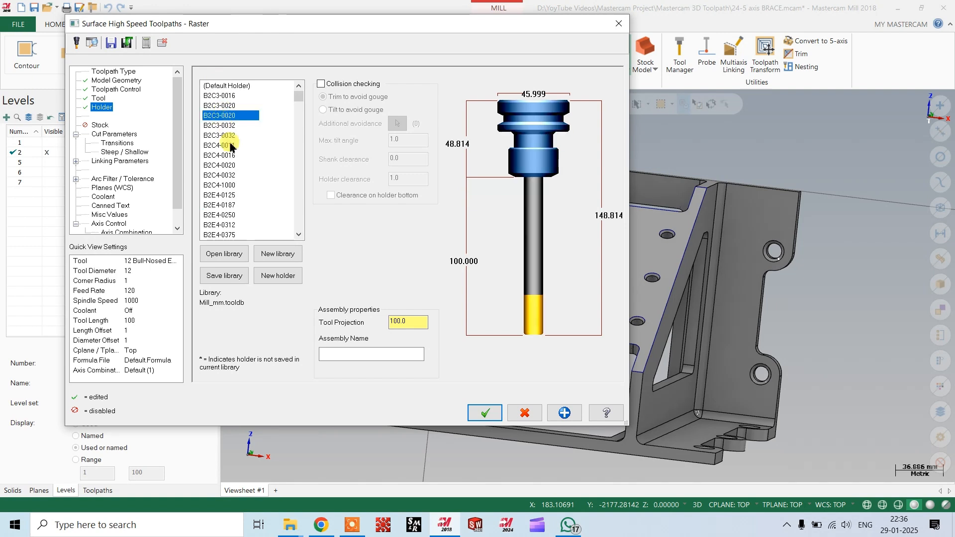
Step: Edit the 12 mm bull mill and set its overall length to 65 mm
click(98, 99)
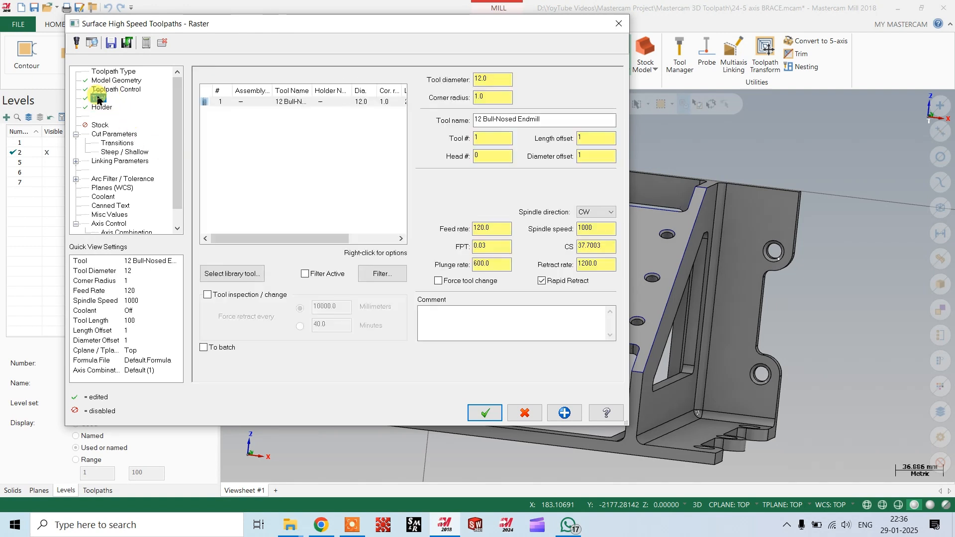
right_click(287, 106)
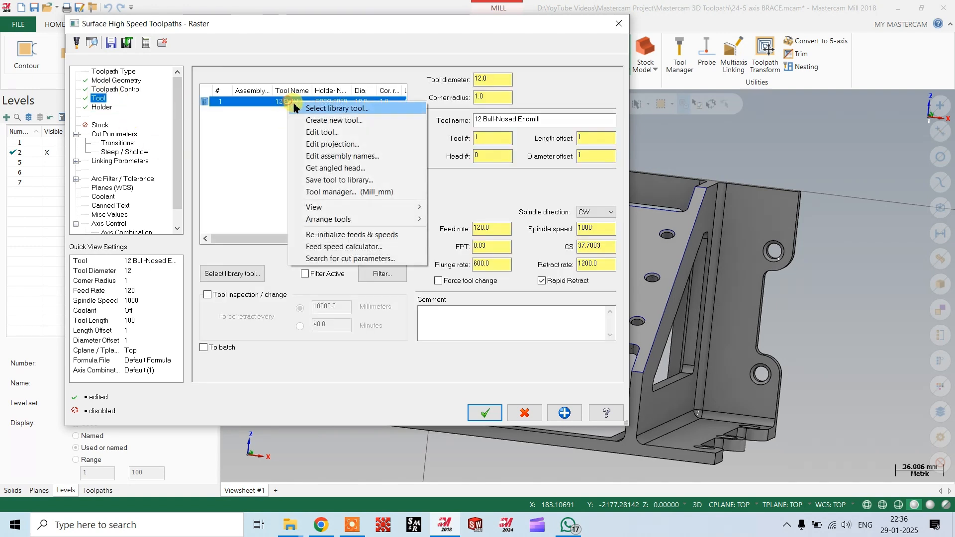
click(308, 118)
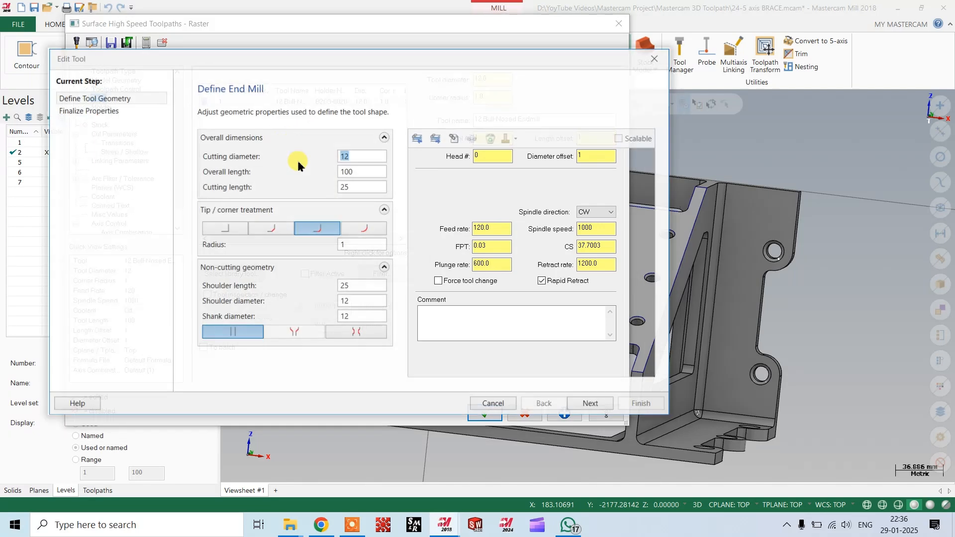
click(373, 171)
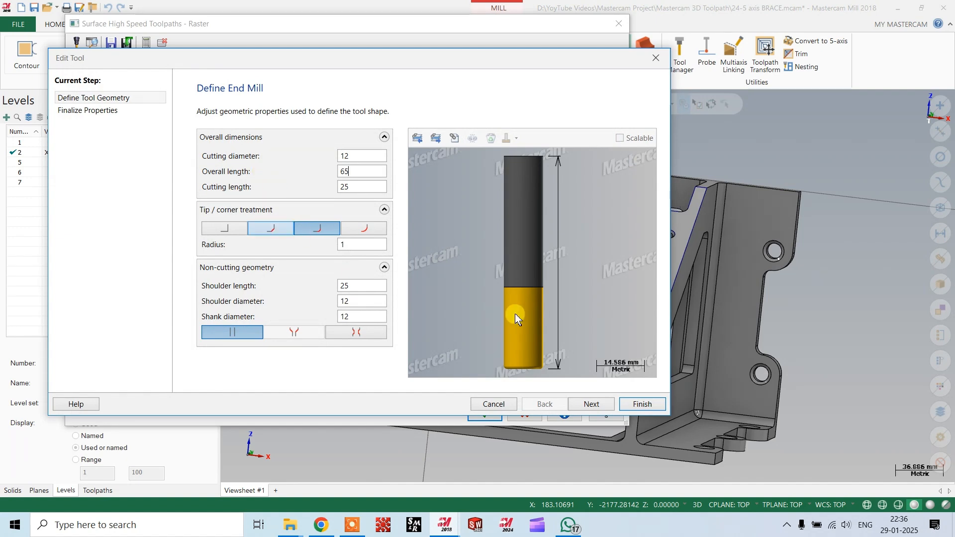
click(589, 404)
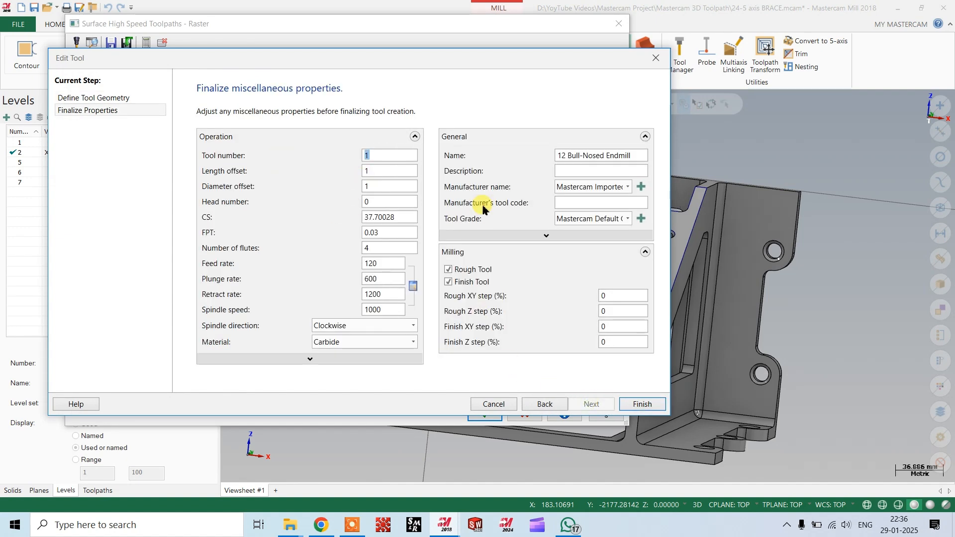
click(638, 403)
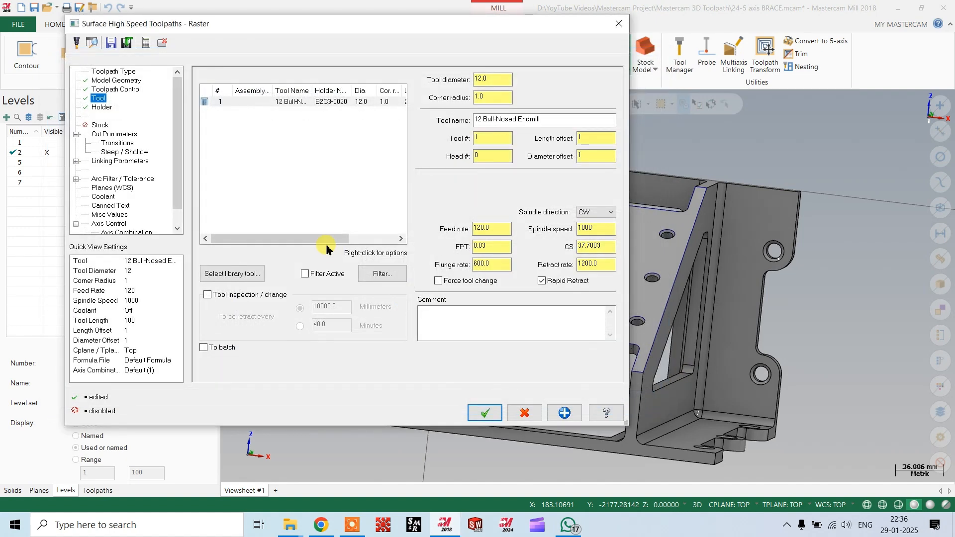
Step: Limit the cut by detected Z depths, taking the maximum depth from the lower corner point of the brace's sloped plate
click(105, 135)
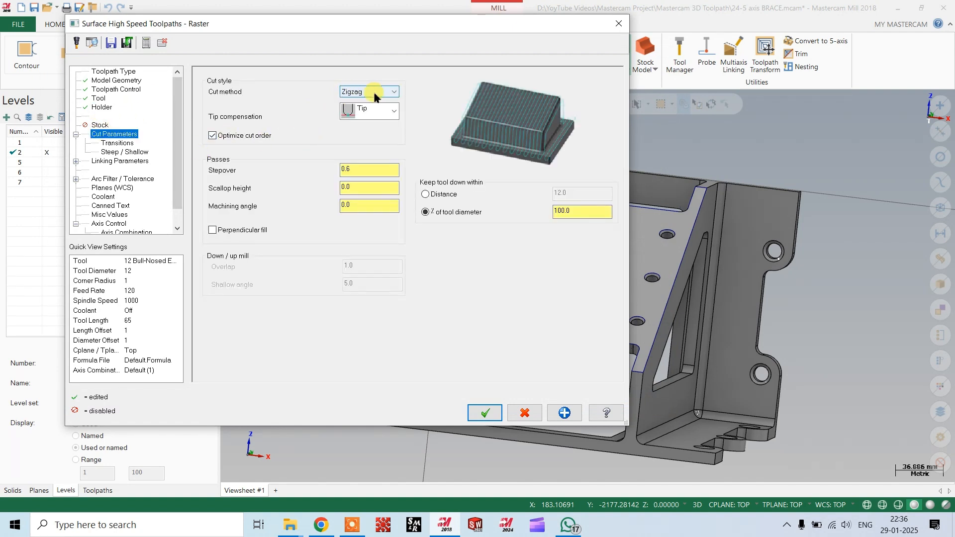
double_click(377, 170)
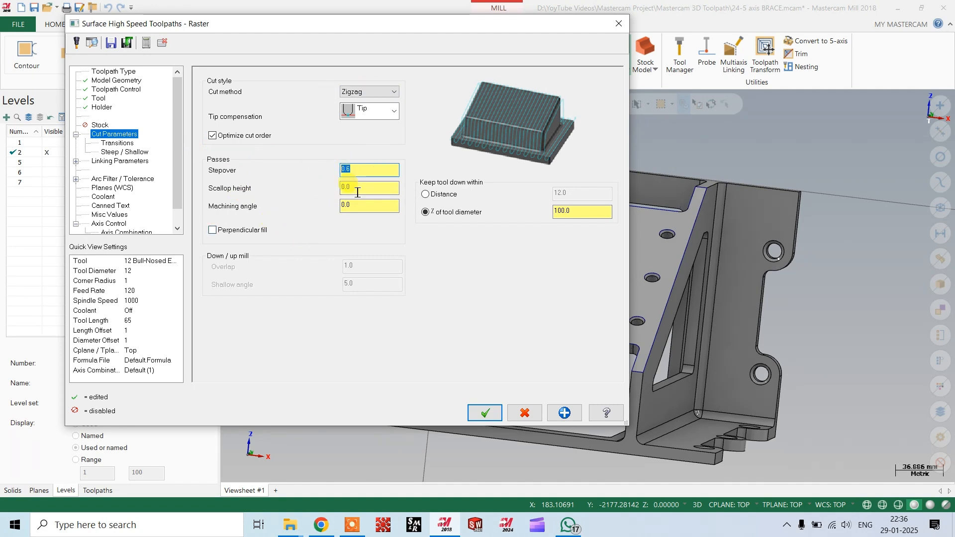
click(125, 152)
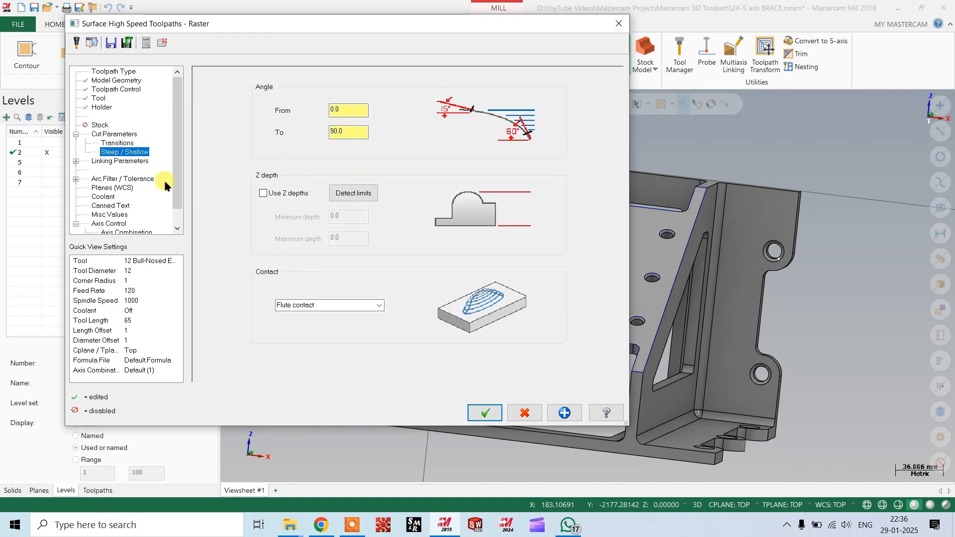
click(341, 194)
double_click(353, 219)
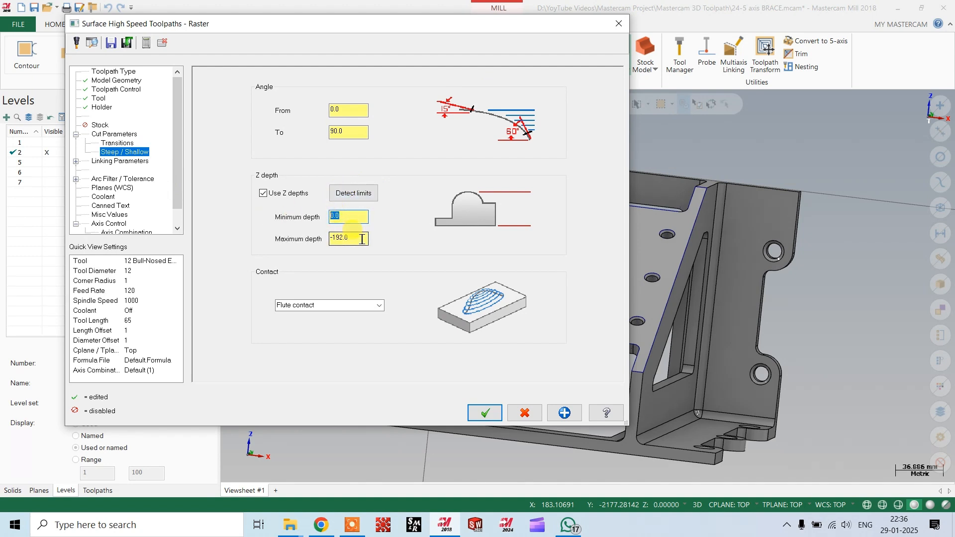
right_click(348, 239)
click(373, 269)
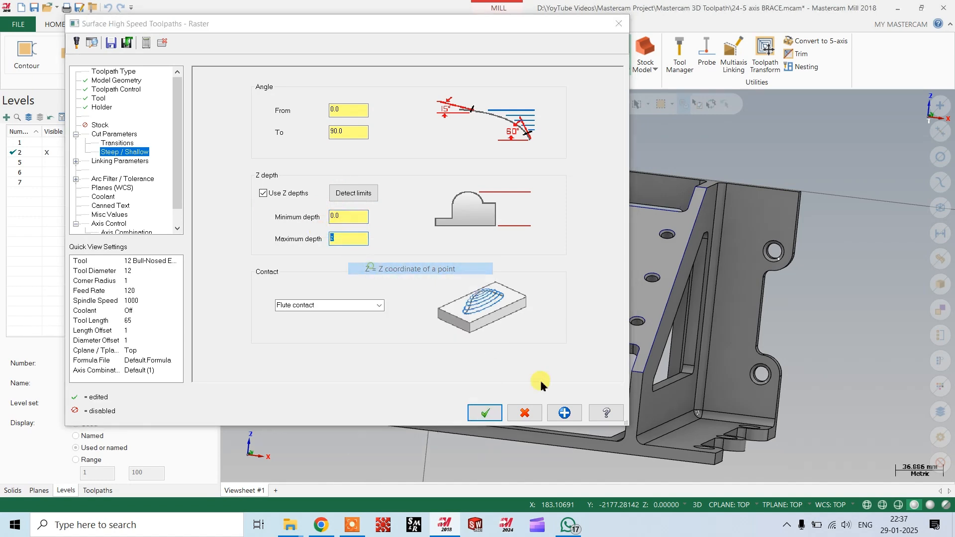
scroll(649, 393, up, 2)
click(635, 368)
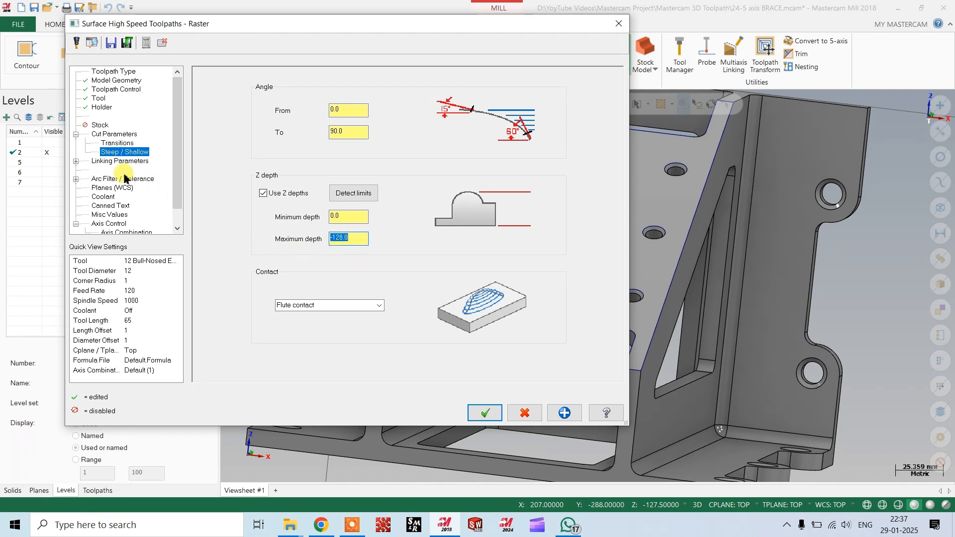
Step: Check the linking, filter and plane settings and generate the Raster toolpath
click(102, 160)
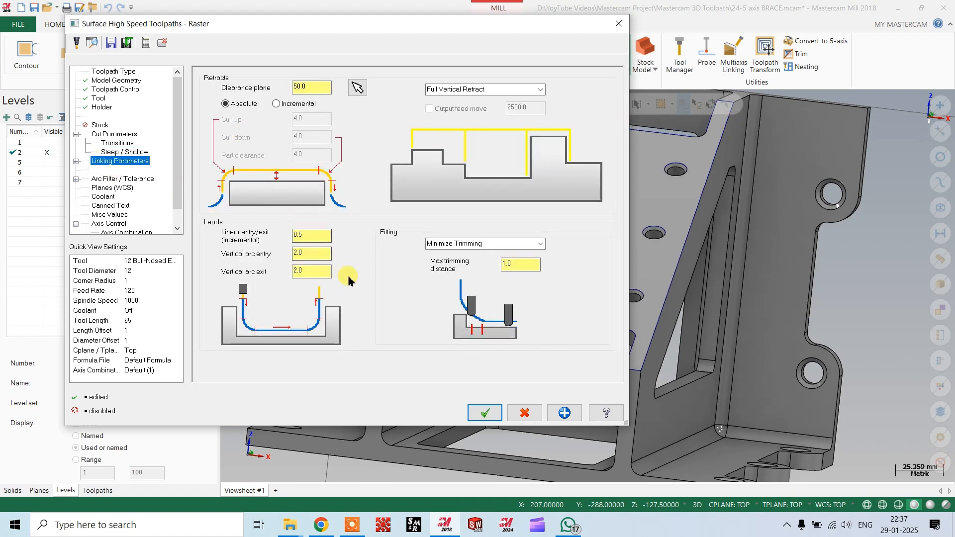
click(105, 180)
click(105, 189)
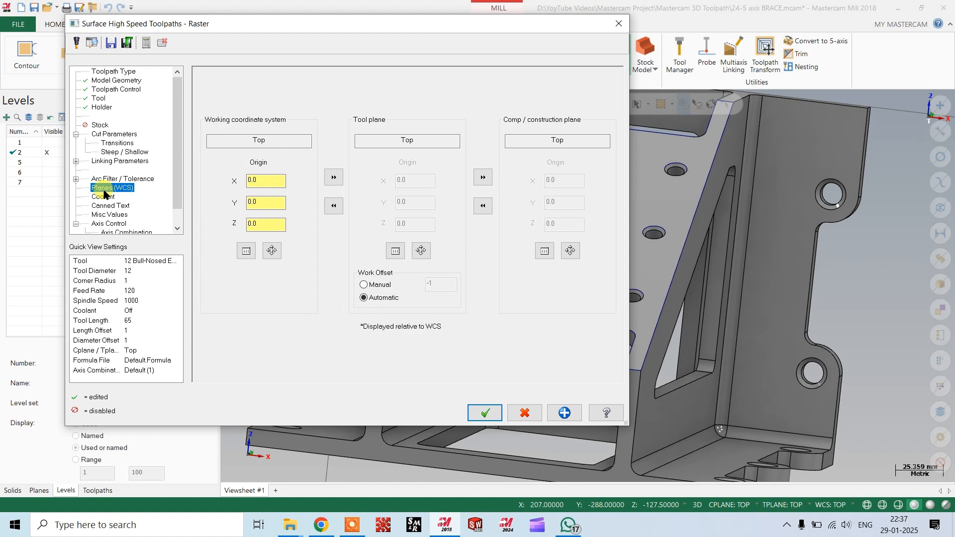
click(482, 413)
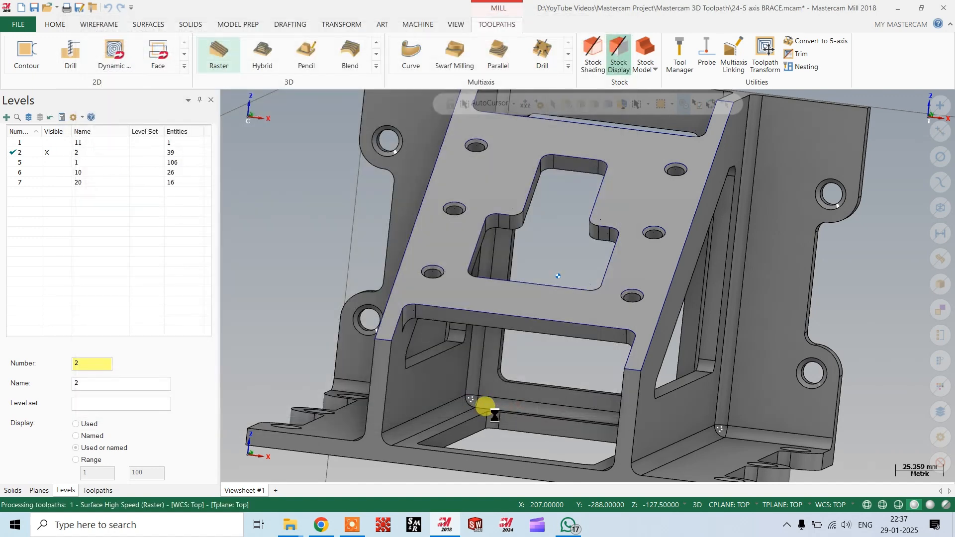
Step: Inspect the Raster passes on the brace's sloped plate and hide the toolpath display
scroll(495, 412, down, 1)
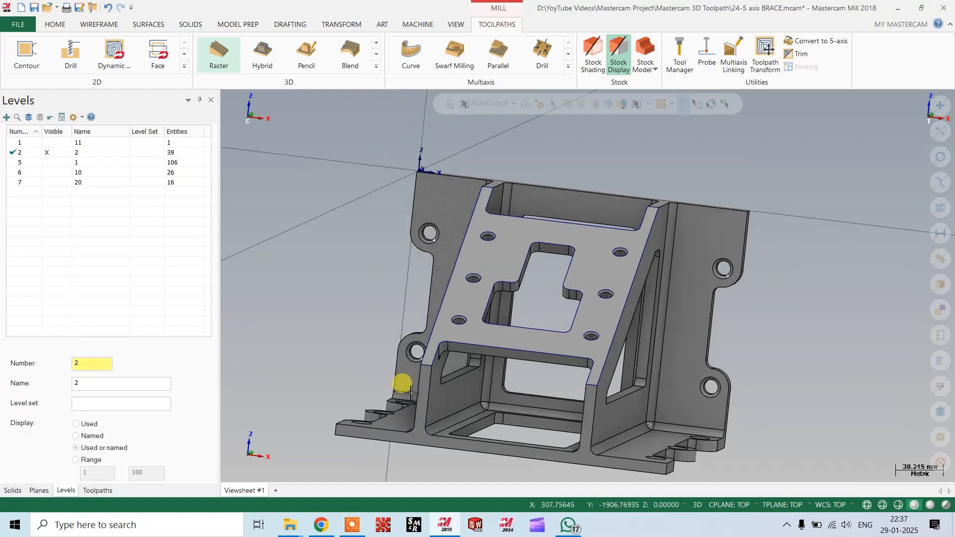
click(97, 490)
scroll(518, 366, up, 3)
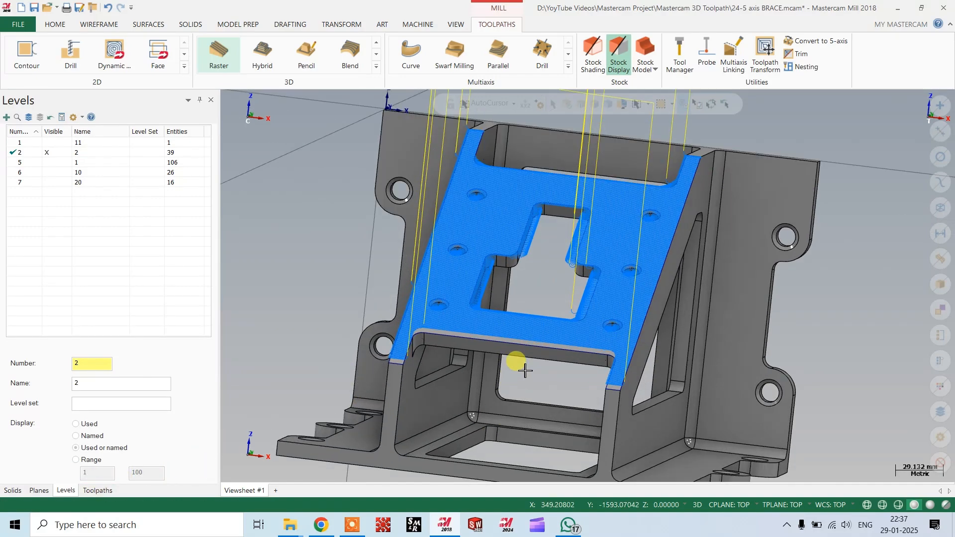
middle_drag(511, 319, 555, 252)
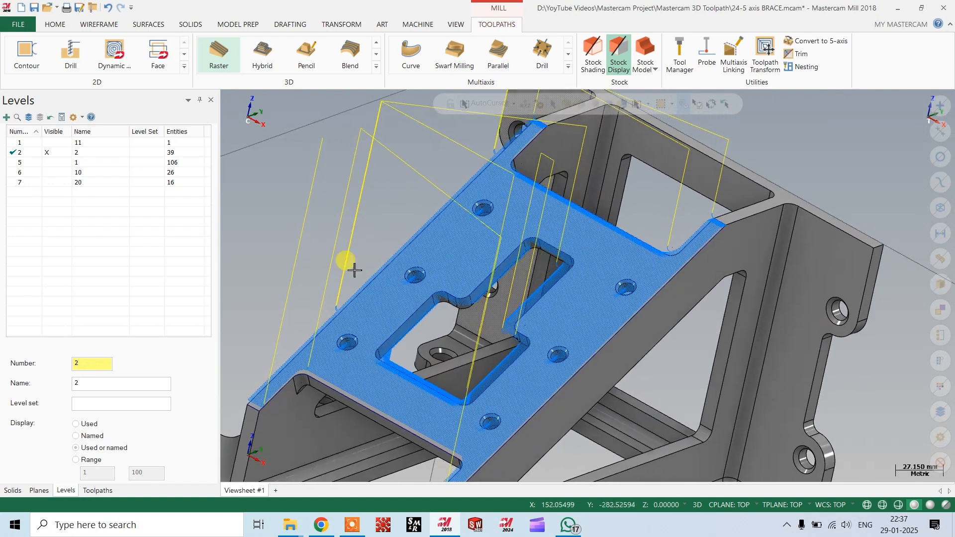
click(94, 490)
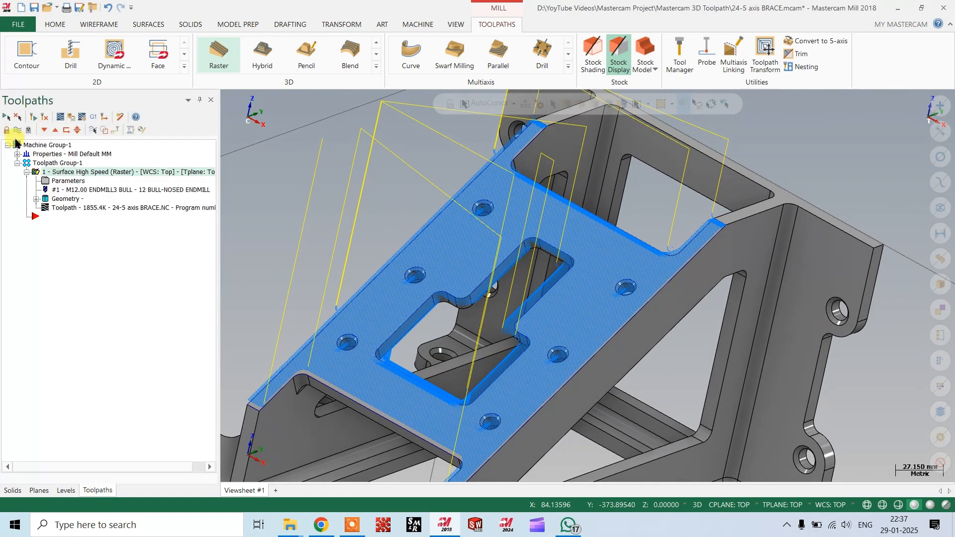
click(18, 131)
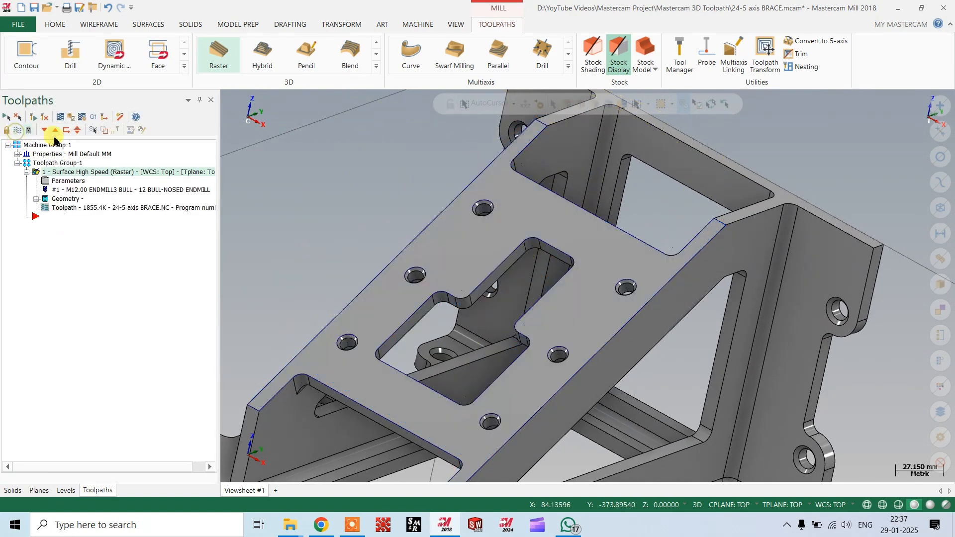
Step: Create a flat boundary surface over the central cutout of the brace's sloped plate, chaining the cutout's outline
click(146, 26)
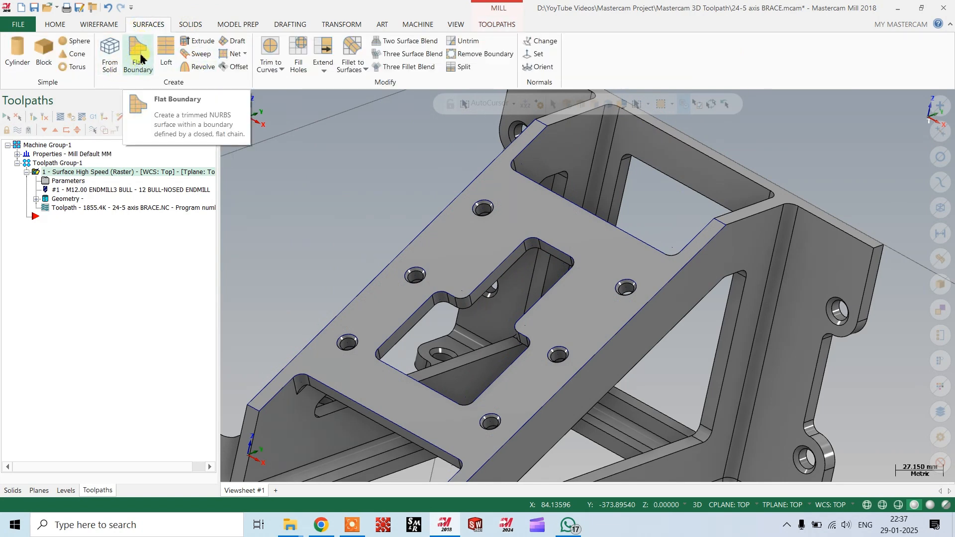
click(139, 57)
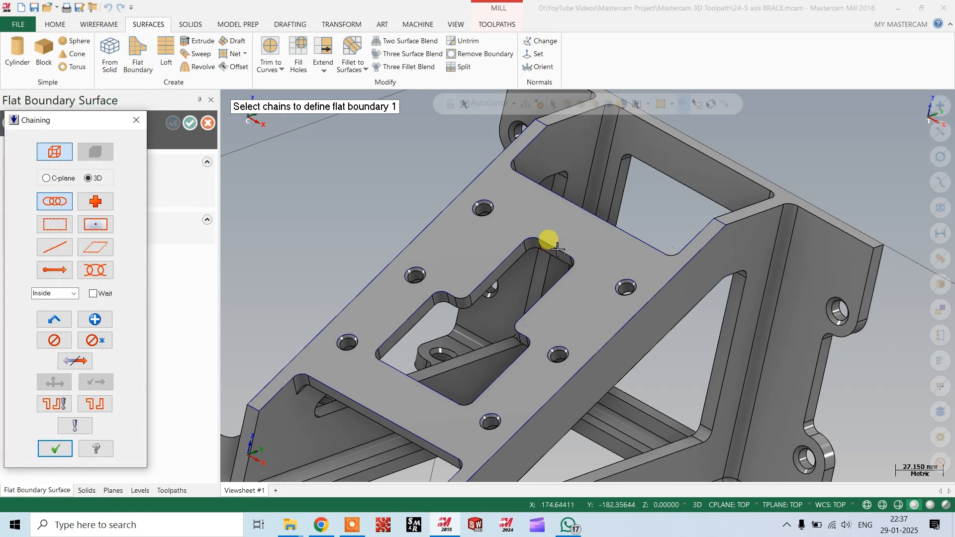
click(550, 242)
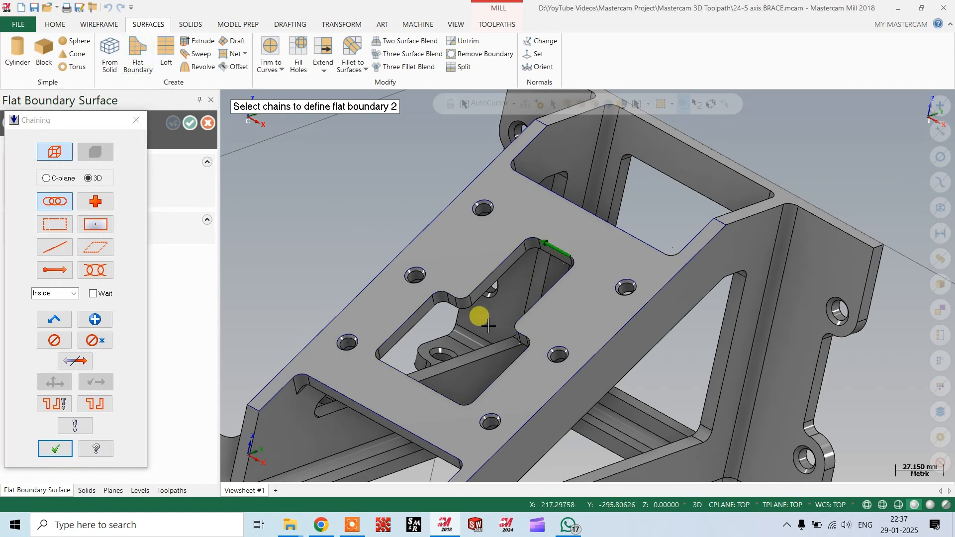
click(52, 449)
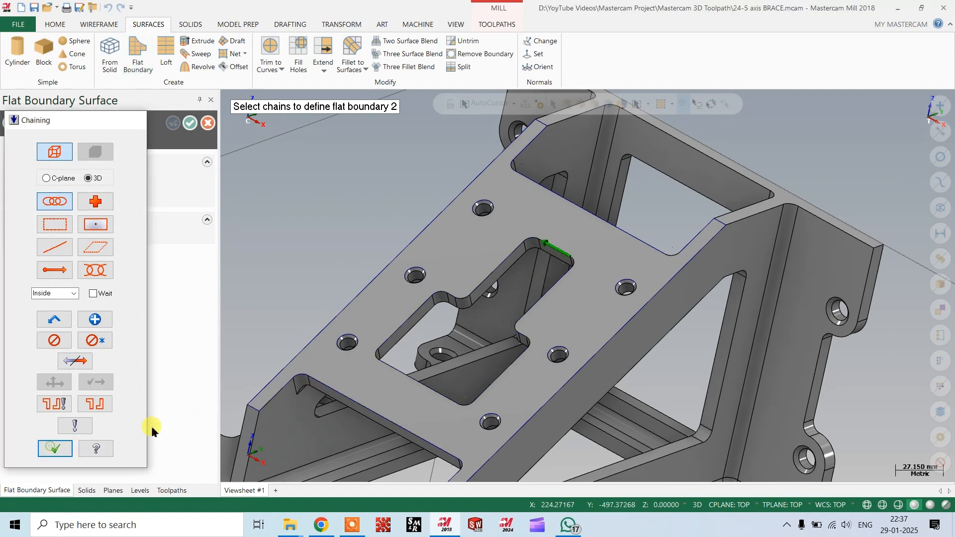
click(188, 124)
scroll(599, 242, down, 1)
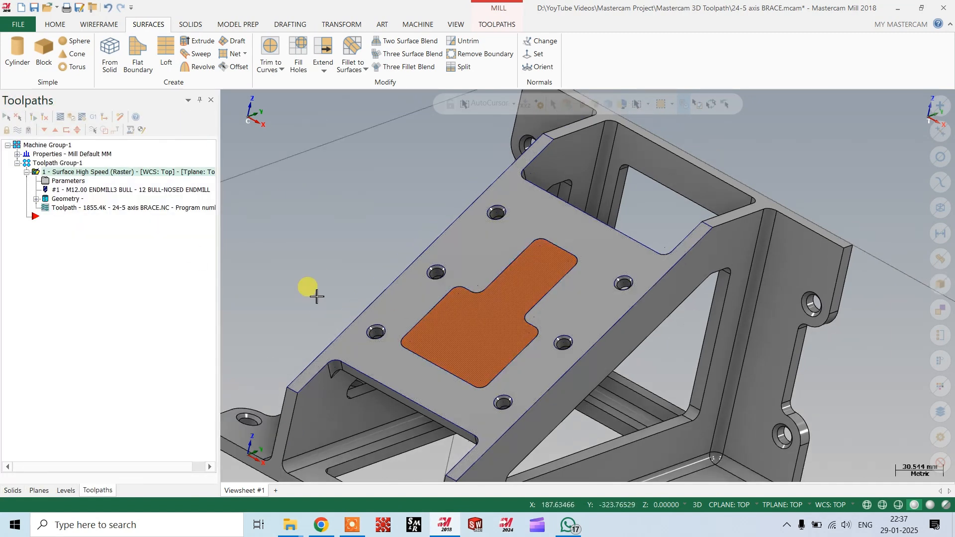
Step: Add the flat surface over the central cutout to the Raster operation's machining geometry and regenerate the toolpath
click(70, 181)
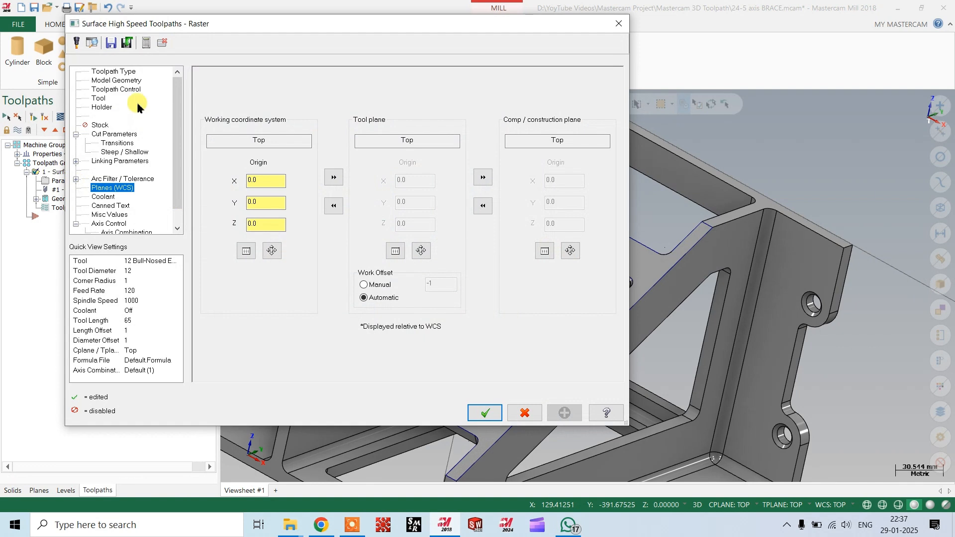
click(115, 81)
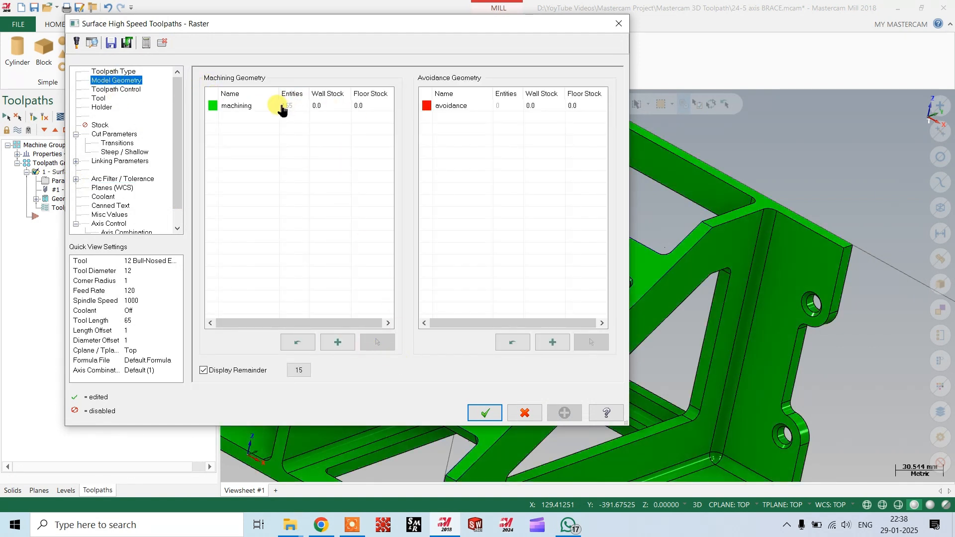
click(282, 108)
click(377, 342)
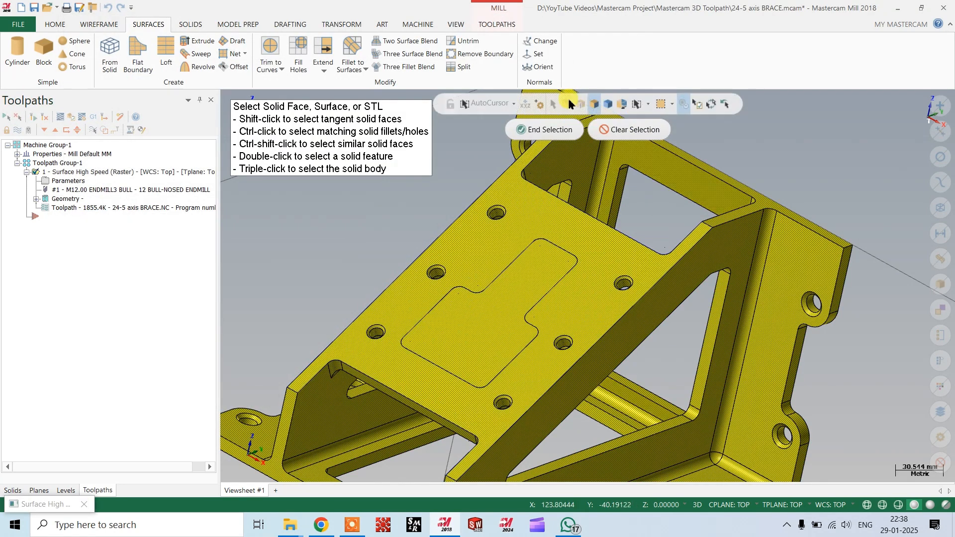
click(524, 130)
click(484, 413)
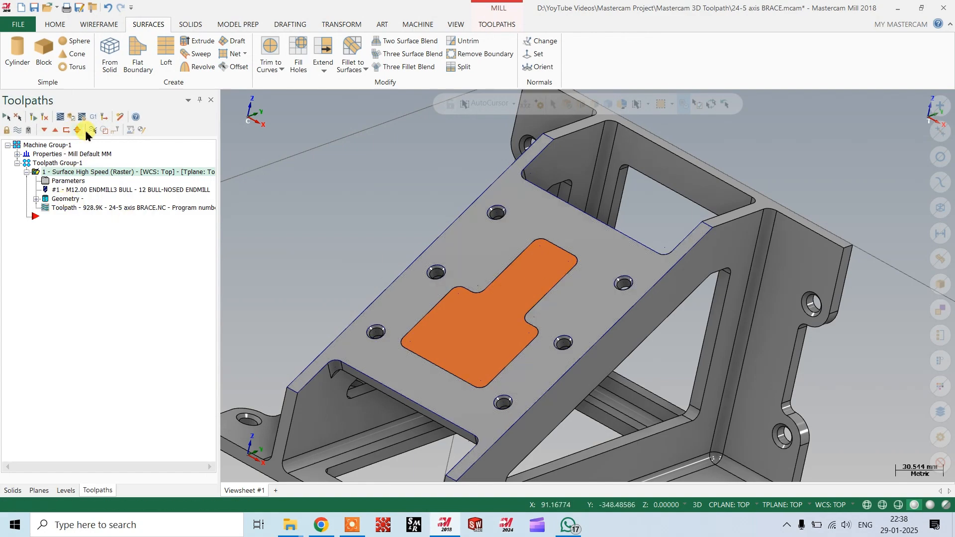
scroll(545, 319, up, 3)
middle_drag(546, 319, 475, 291)
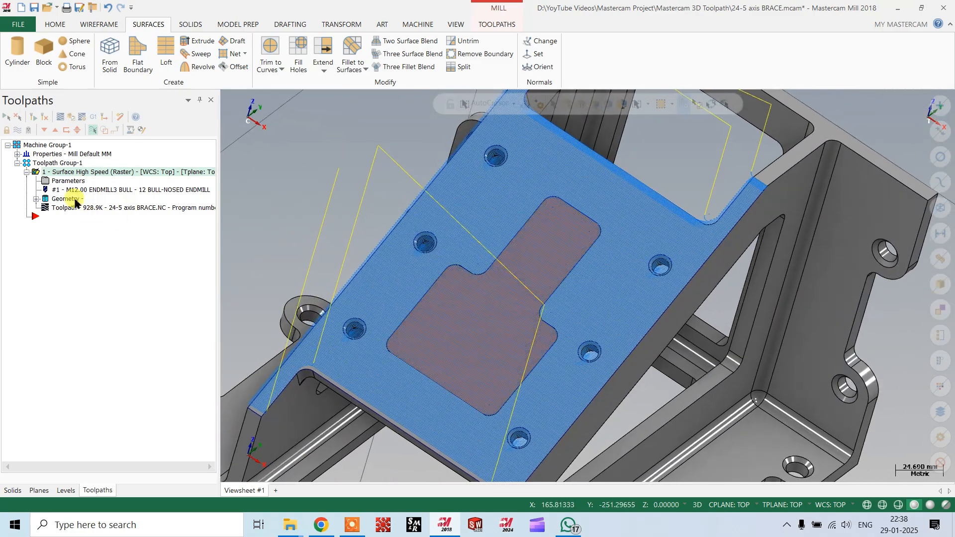
Step: Add the central cutout's outline as a second containment boundary chain of the Raster operation and regenerate the toolpath
click(68, 181)
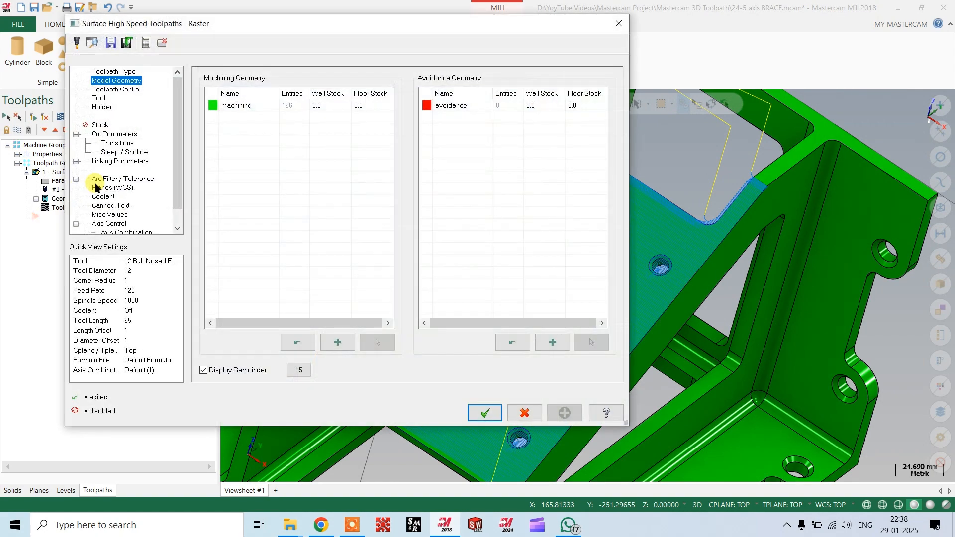
click(131, 90)
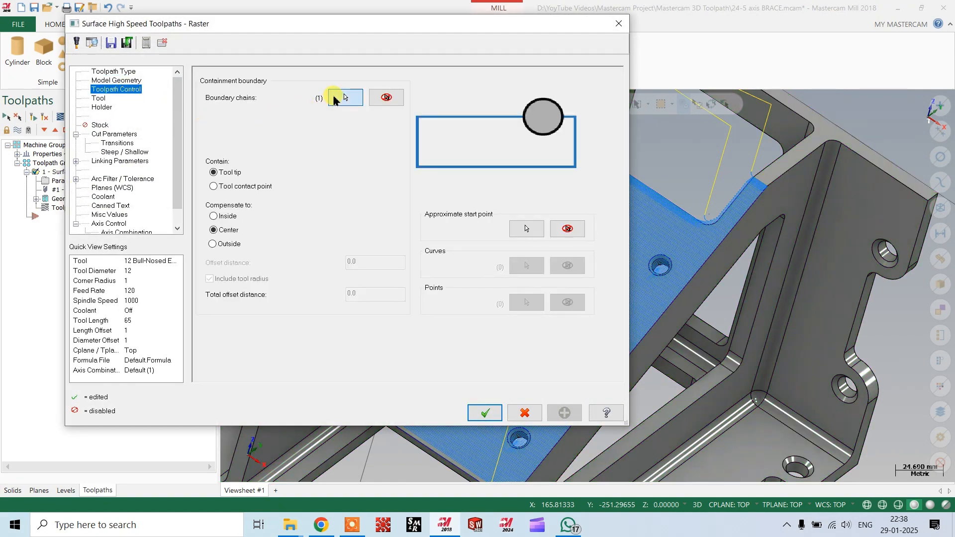
click(334, 98)
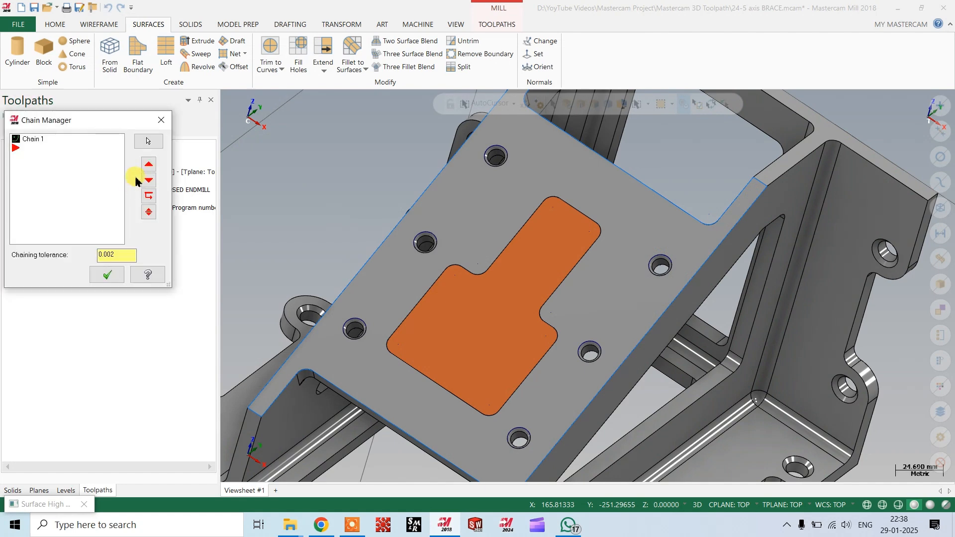
right_click(72, 177)
click(95, 183)
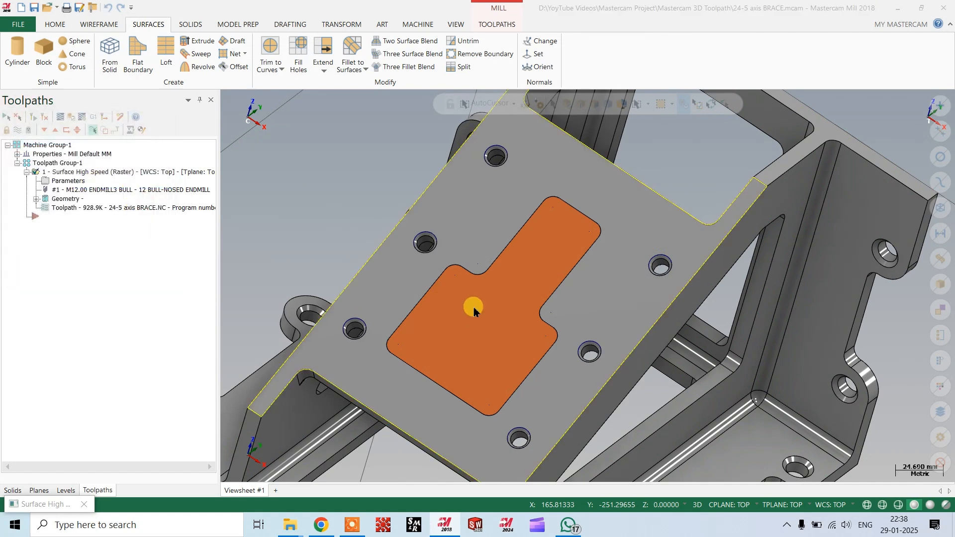
click(497, 391)
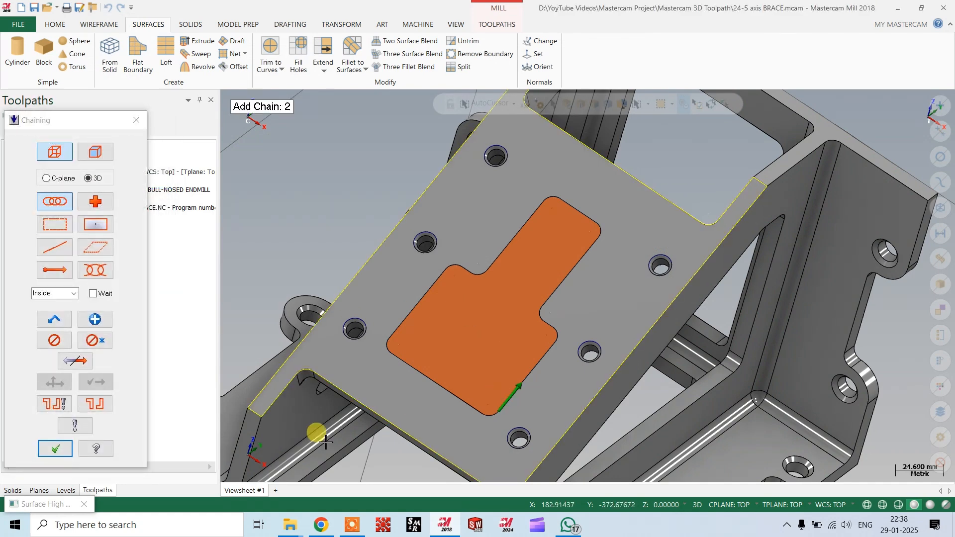
click(56, 449)
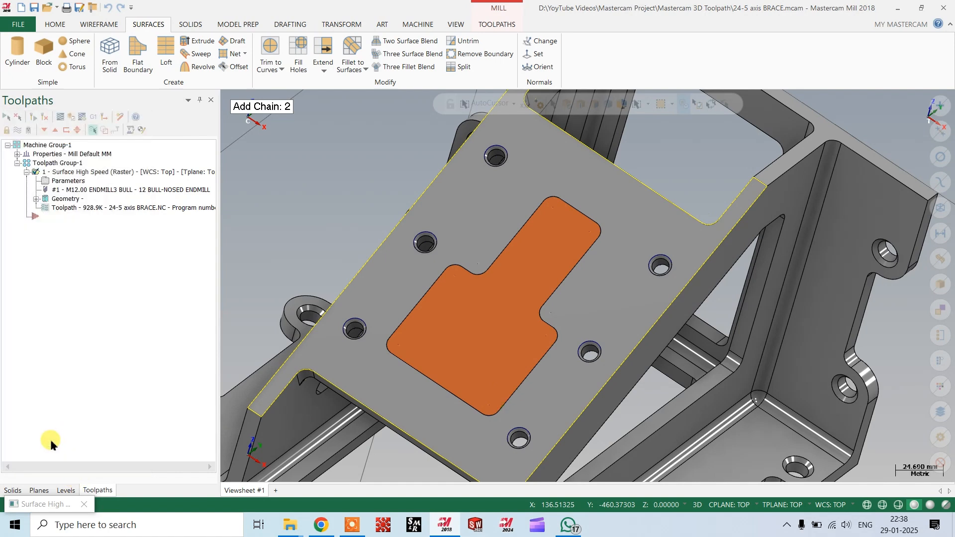
click(107, 275)
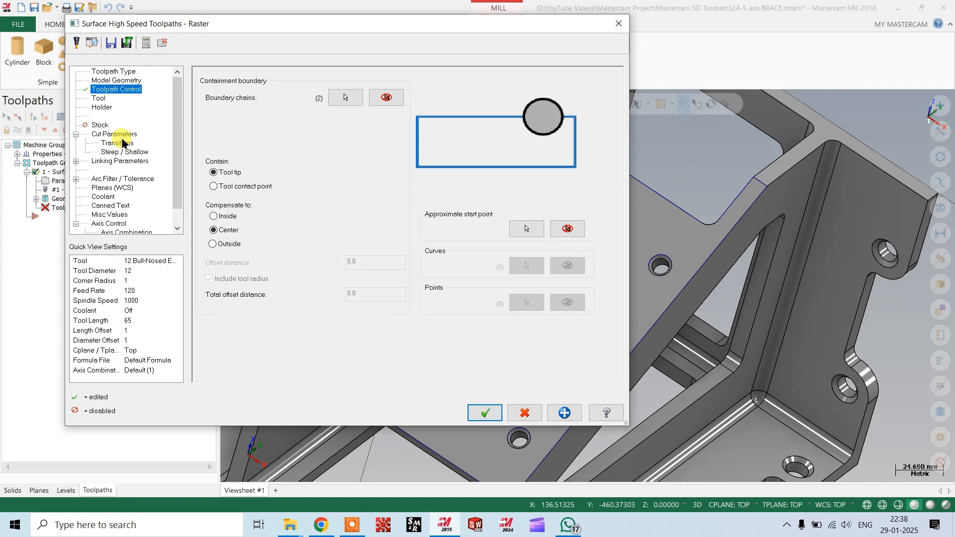
click(480, 413)
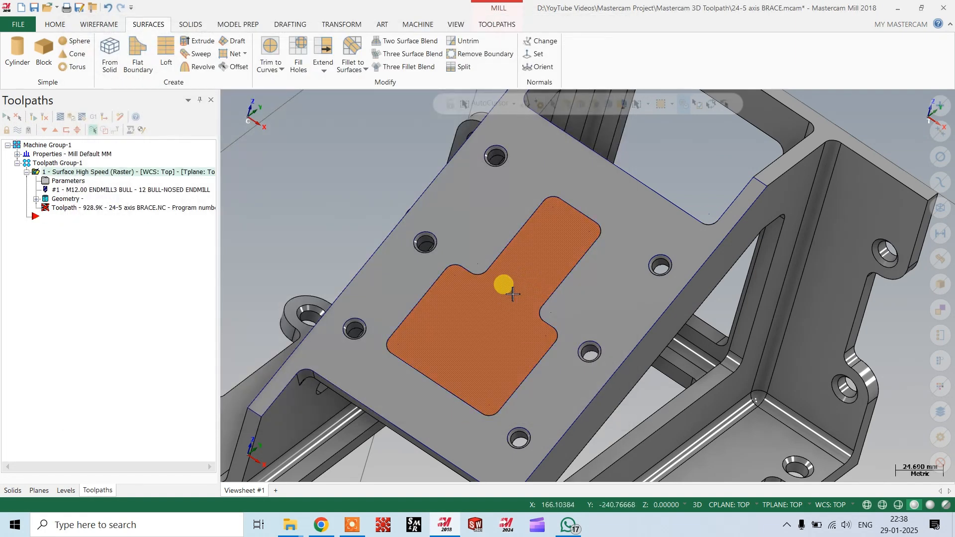
click(44, 118)
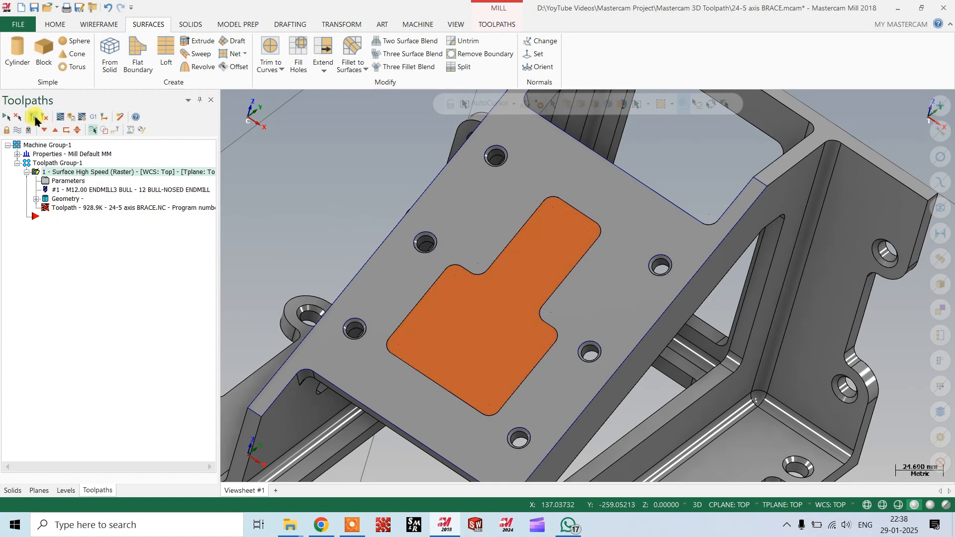
click(33, 119)
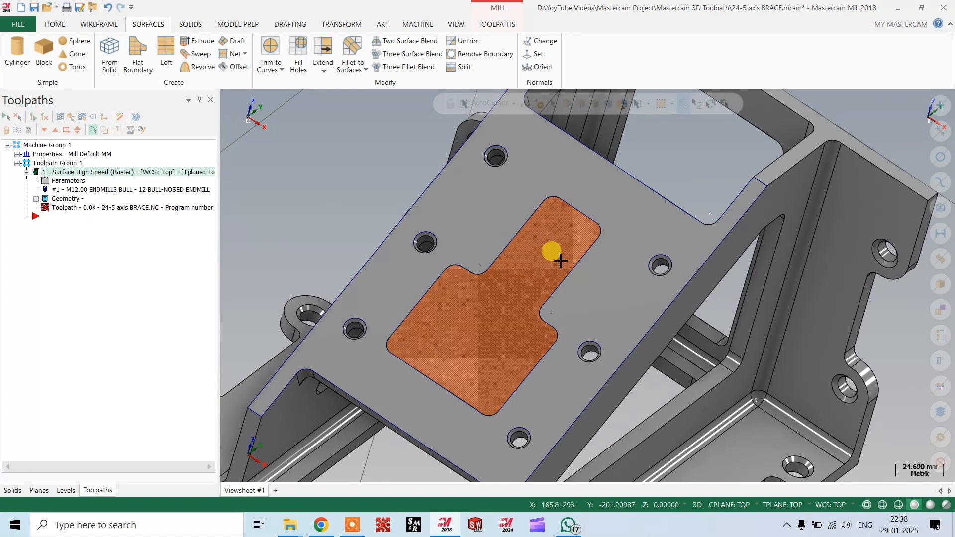
Step: Inspect the Raster passes along the plate's edges, screw holes and central cutout, and hide the toolpath display
scroll(648, 314, down, 5)
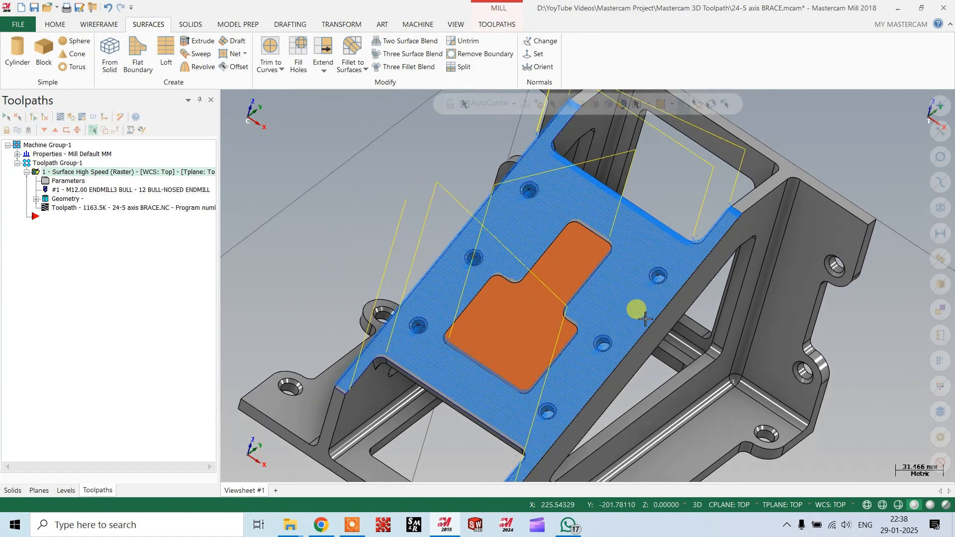
middle_drag(645, 319, 577, 169)
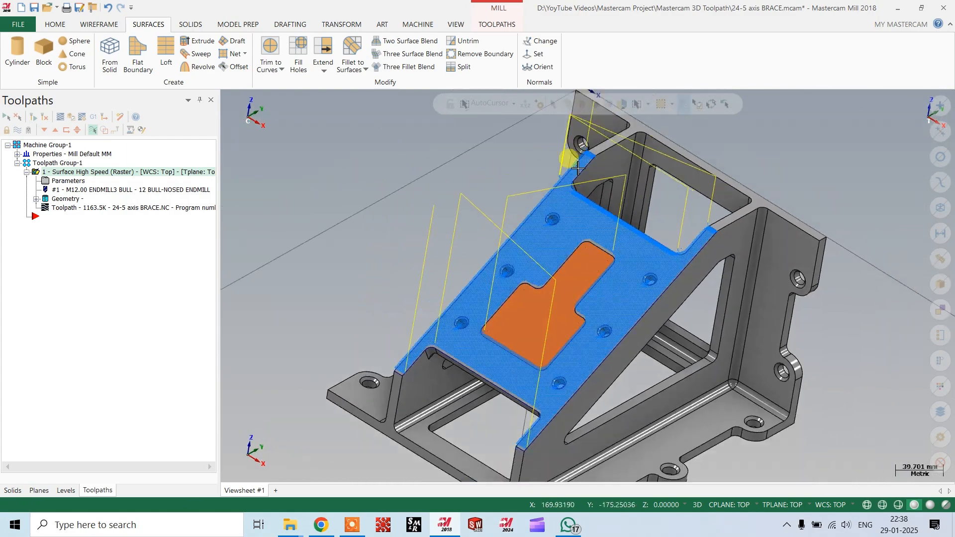
scroll(577, 169, up, 10)
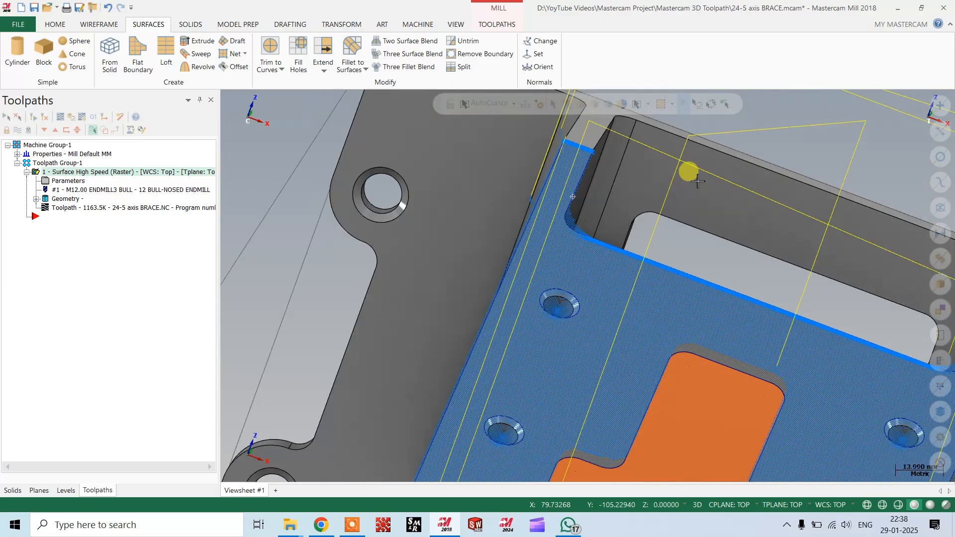
middle_drag(697, 181, 608, 172)
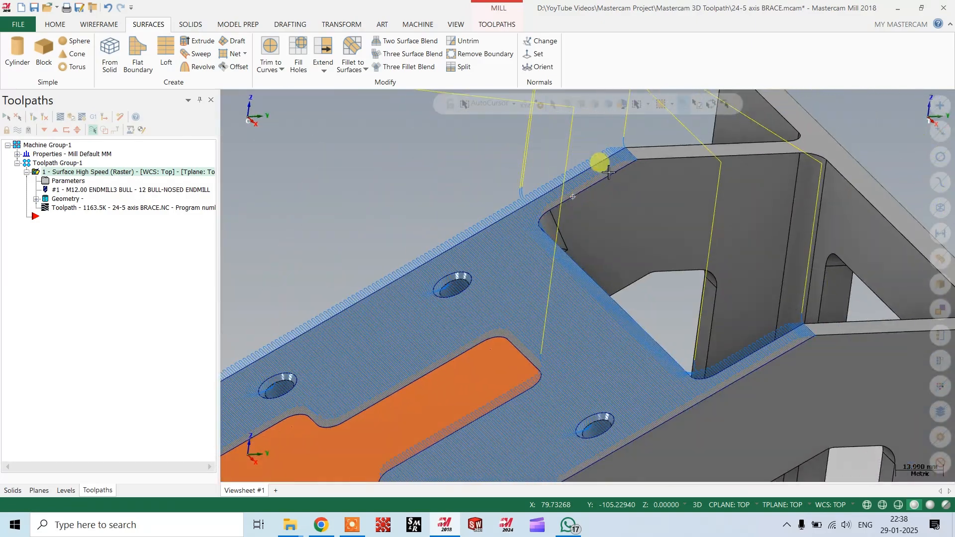
scroll(608, 173, down, 4)
middle_drag(637, 217, 411, 327)
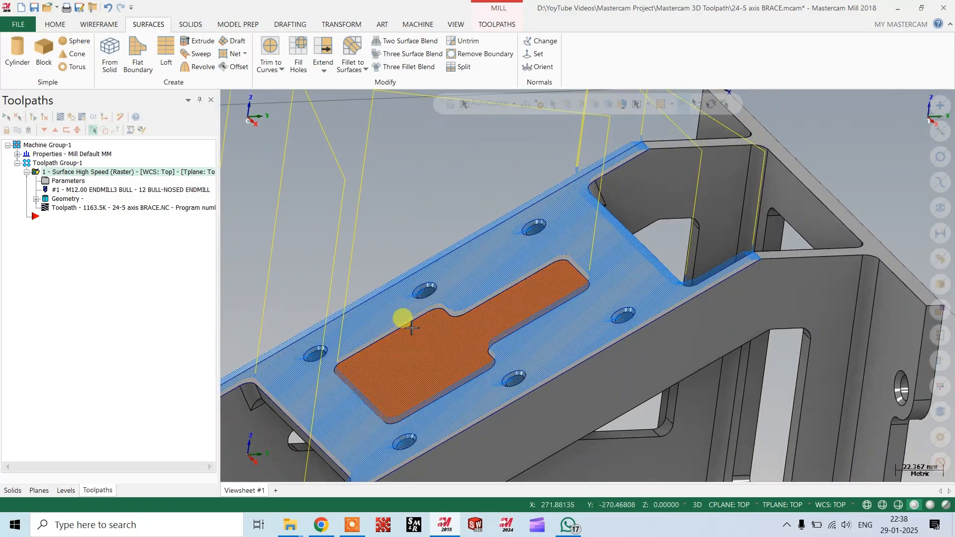
scroll(417, 308, up, 10)
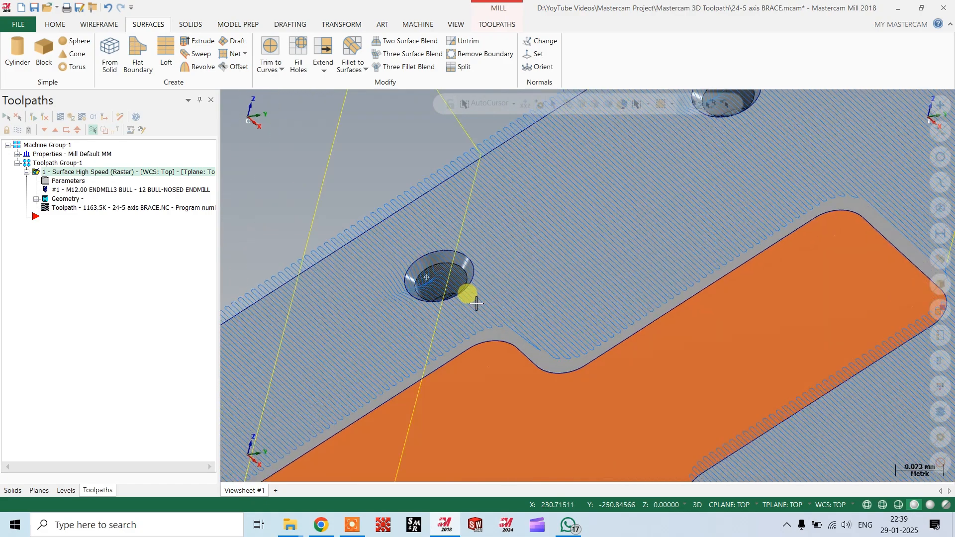
middle_drag(476, 304, 457, 254)
scroll(469, 230, down, 3)
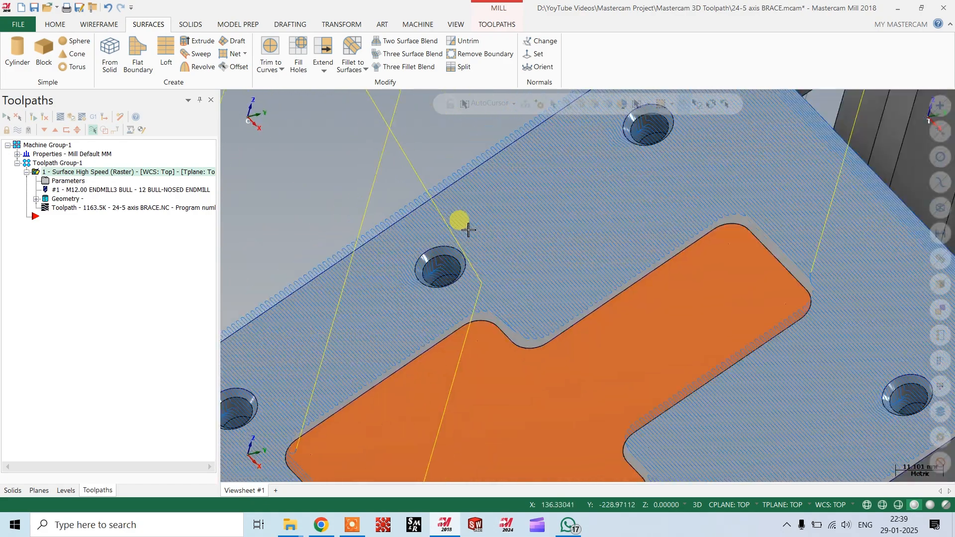
scroll(465, 224, down, 6)
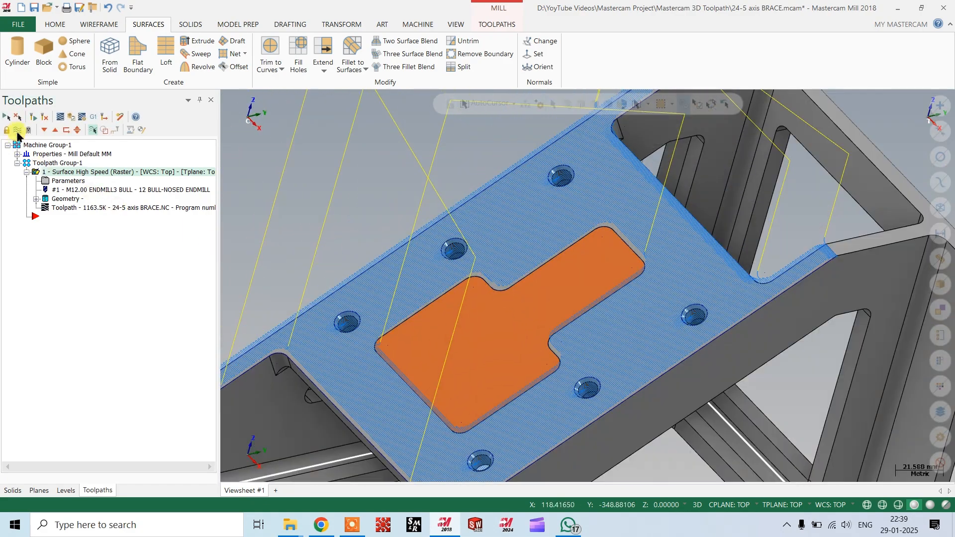
click(18, 131)
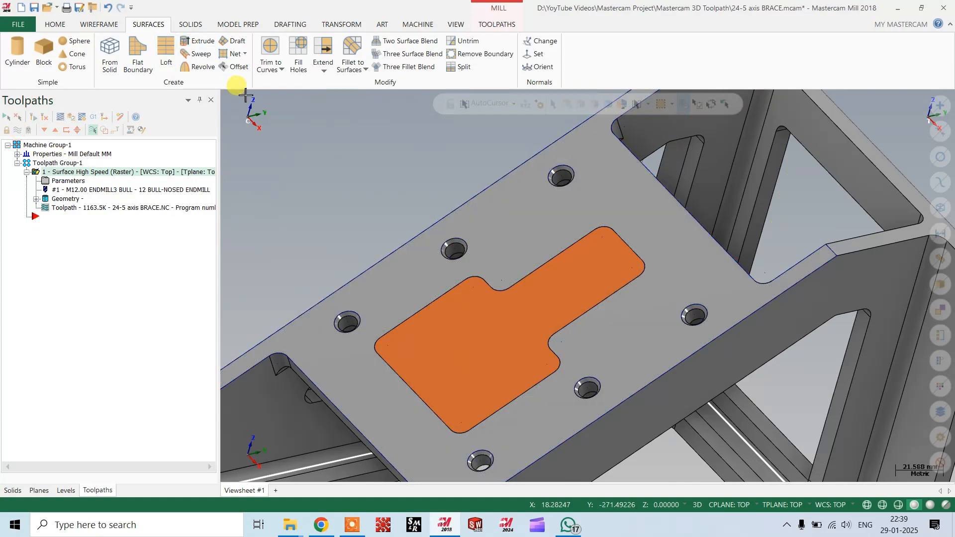
Step: Cap the six screw holes in the brace's sloped plate with surfaces using Fill Holes, picking each hole's edge on the plate face
click(300, 51)
scroll(571, 179, up, 1)
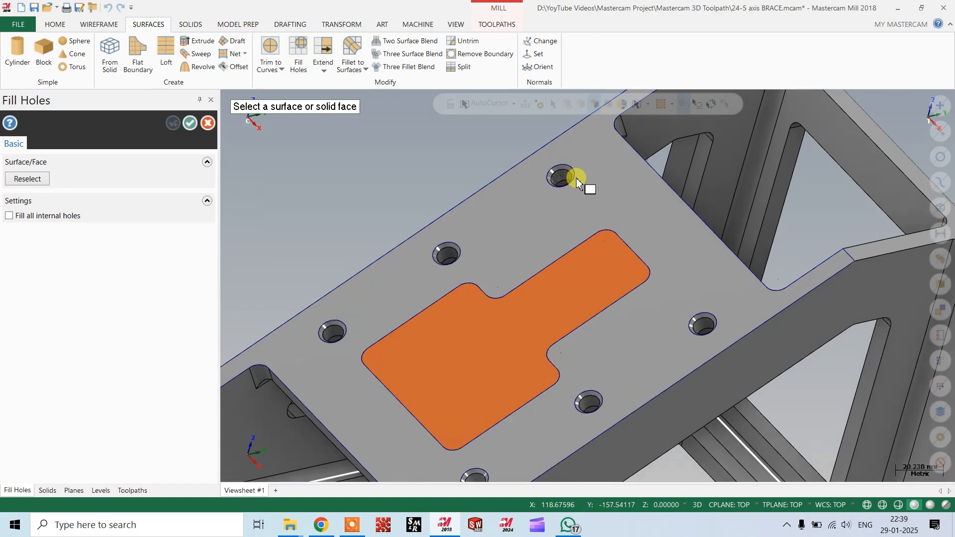
click(571, 177)
click(555, 177)
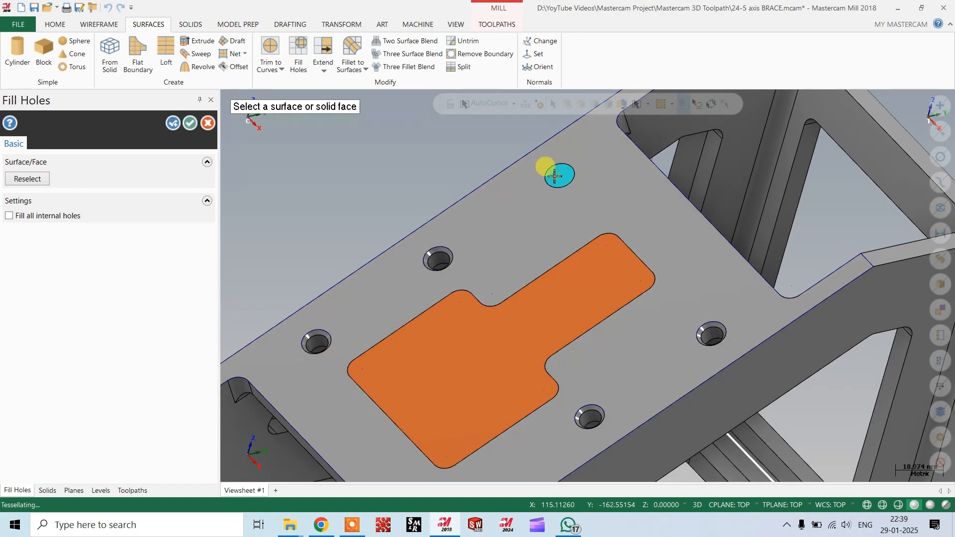
click(714, 326)
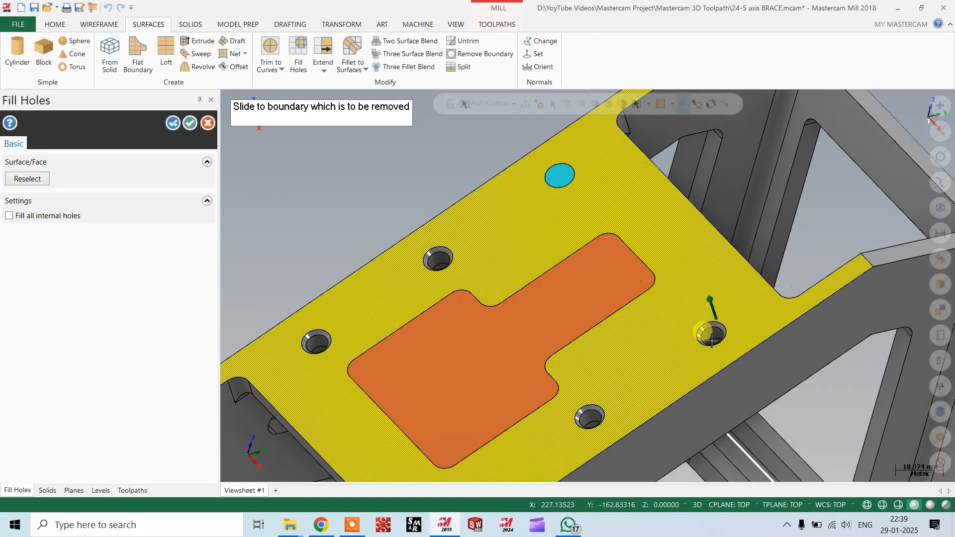
click(712, 340)
click(441, 257)
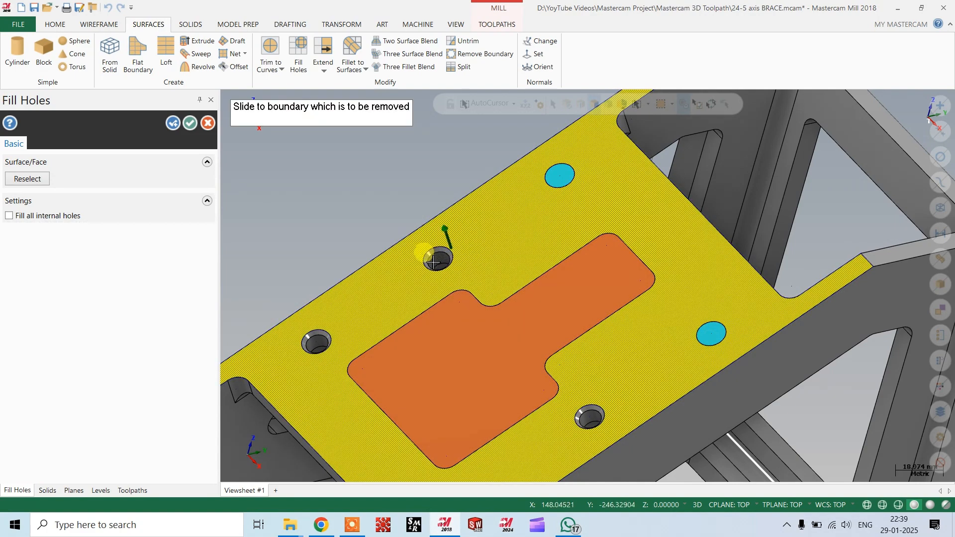
click(433, 261)
click(338, 334)
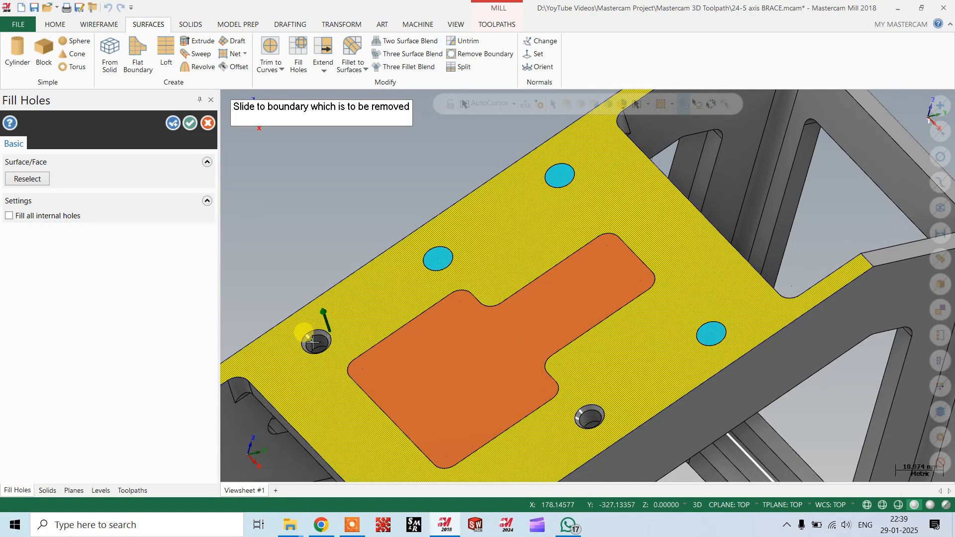
click(312, 342)
scroll(392, 224, down, 4)
scroll(555, 423, up, 6)
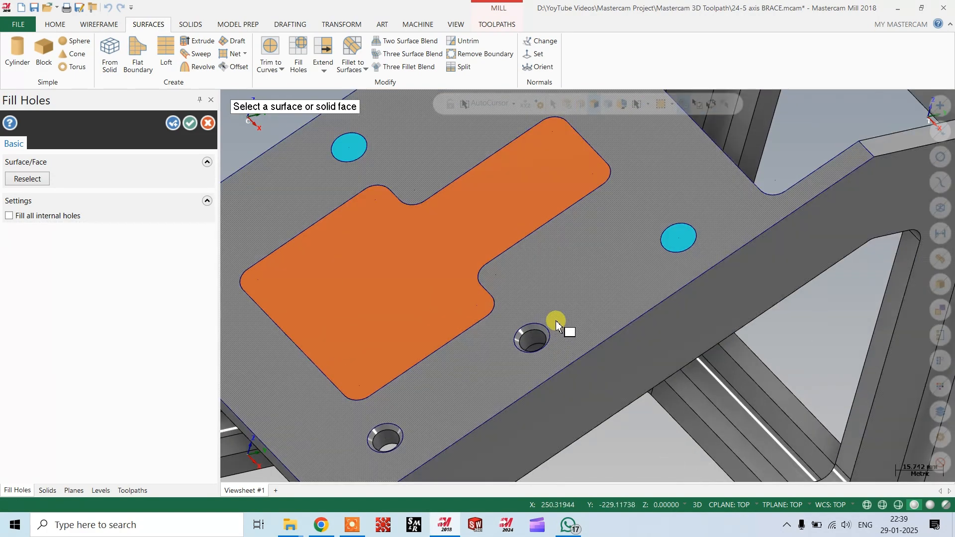
click(556, 322)
click(531, 340)
scroll(448, 403, down, 3)
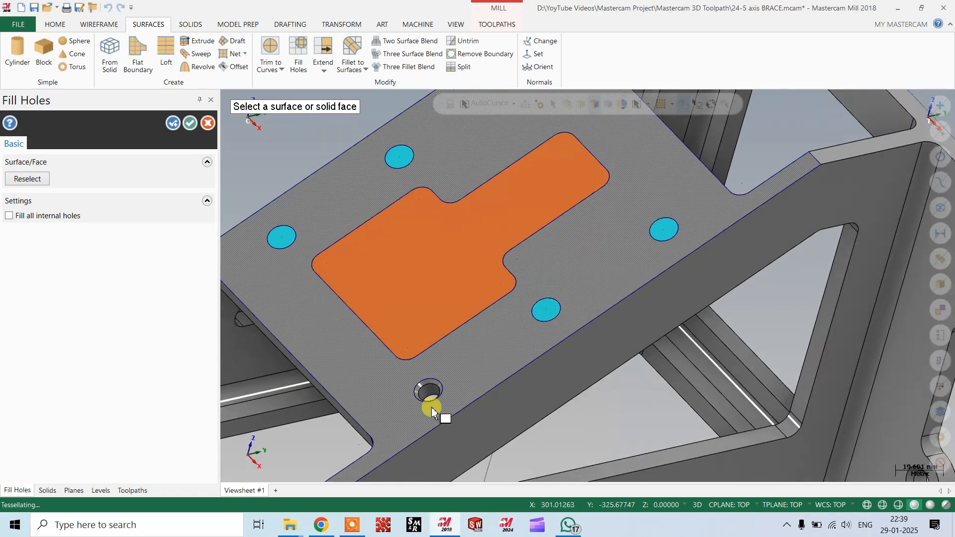
scroll(438, 388, up, 4)
click(441, 382)
click(430, 389)
scroll(507, 335, down, 4)
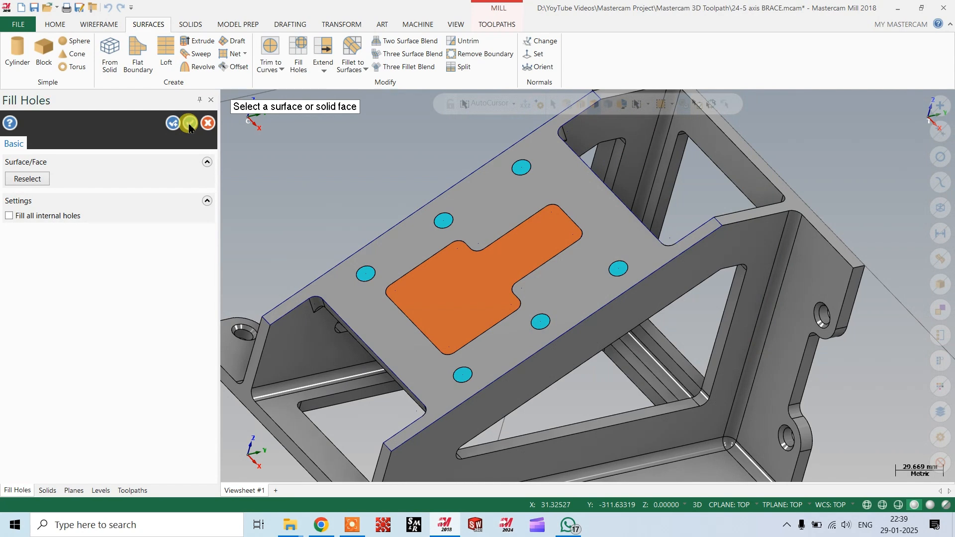
click(190, 123)
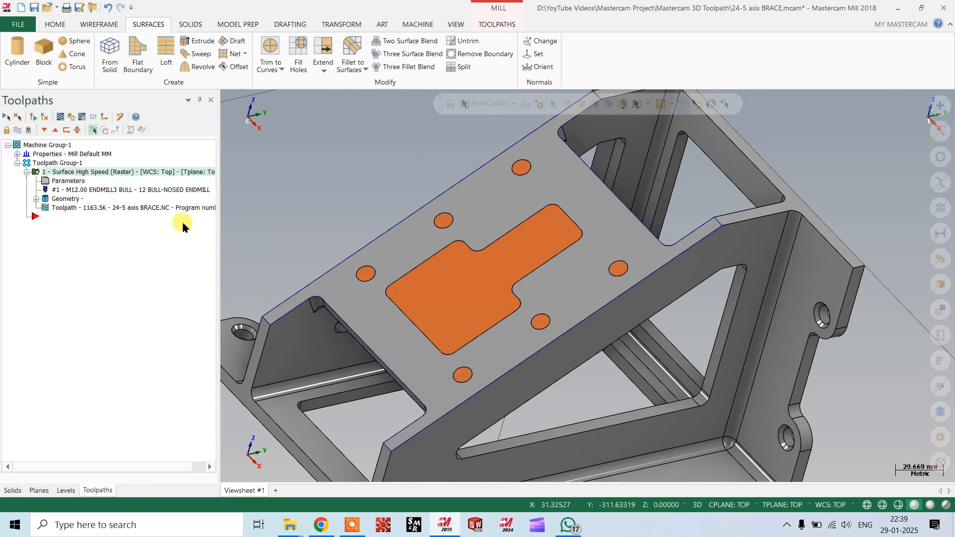
Step: Add the six hole-cap surfaces to the Raster operation's machining geometry and regenerate the toolpath
click(68, 181)
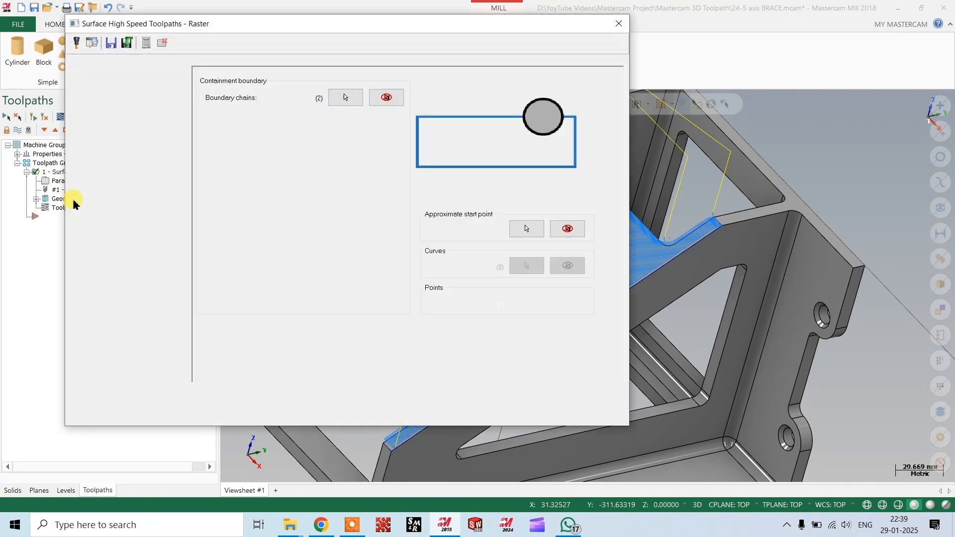
click(112, 80)
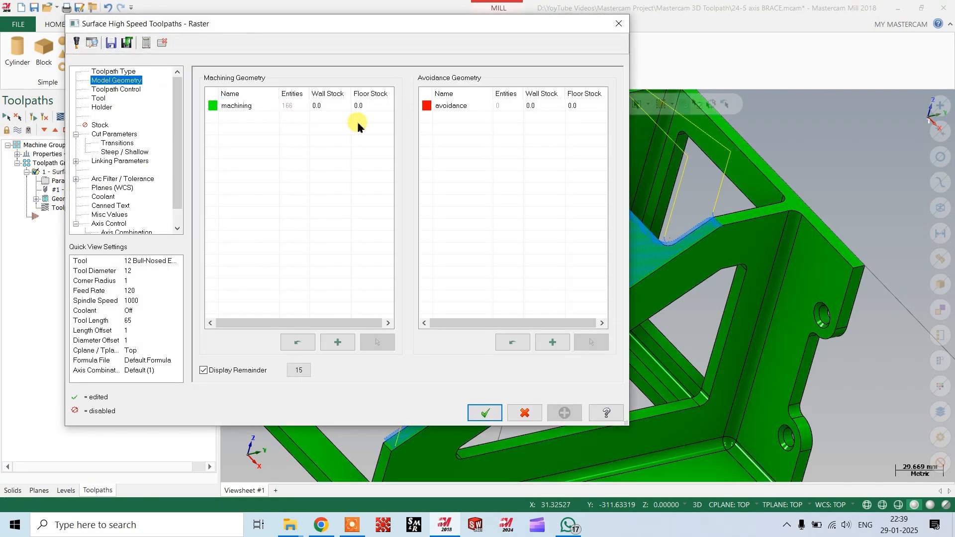
click(307, 106)
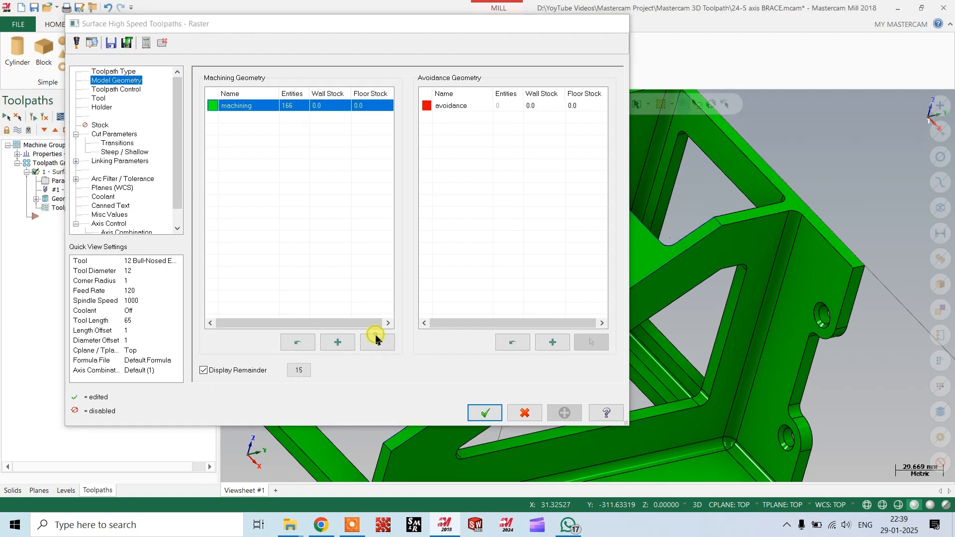
click(376, 341)
click(937, 260)
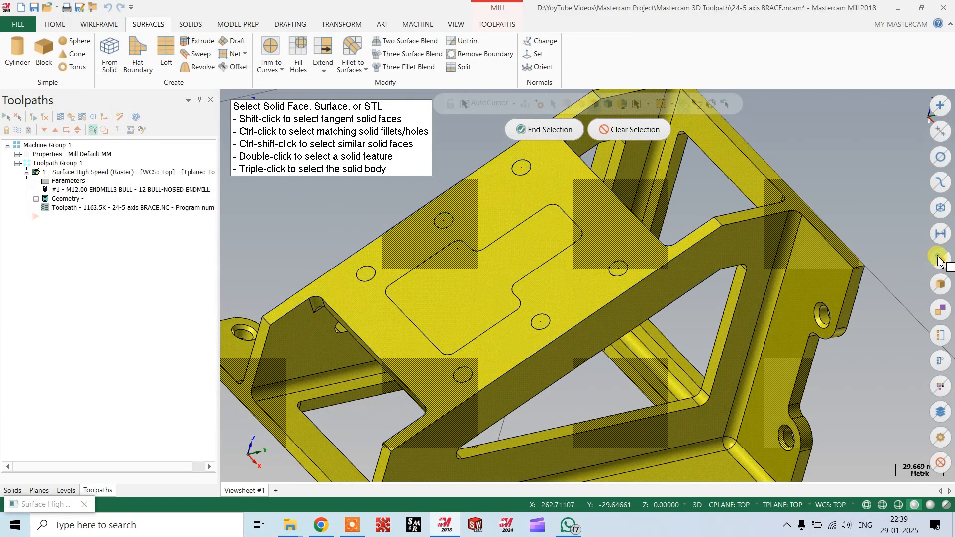
click(527, 134)
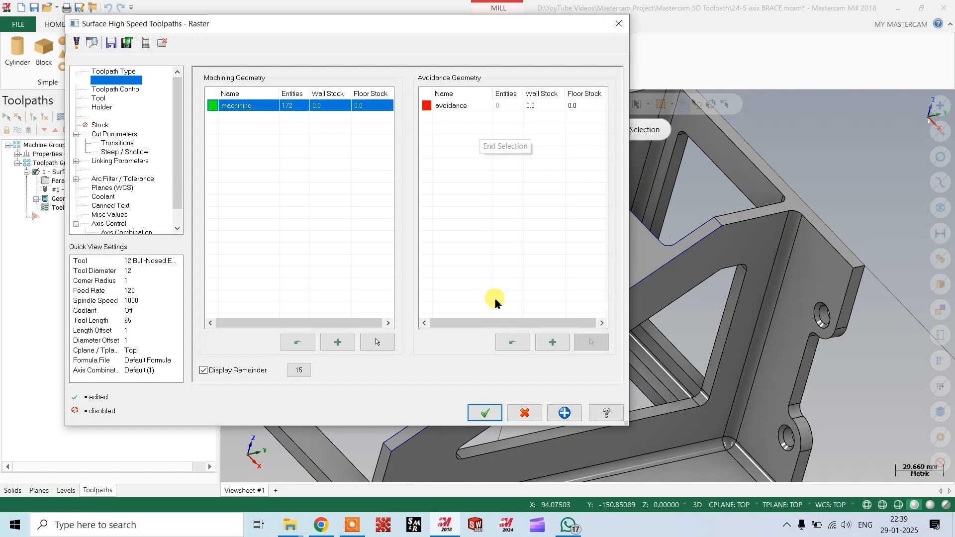
click(486, 412)
click(123, 174)
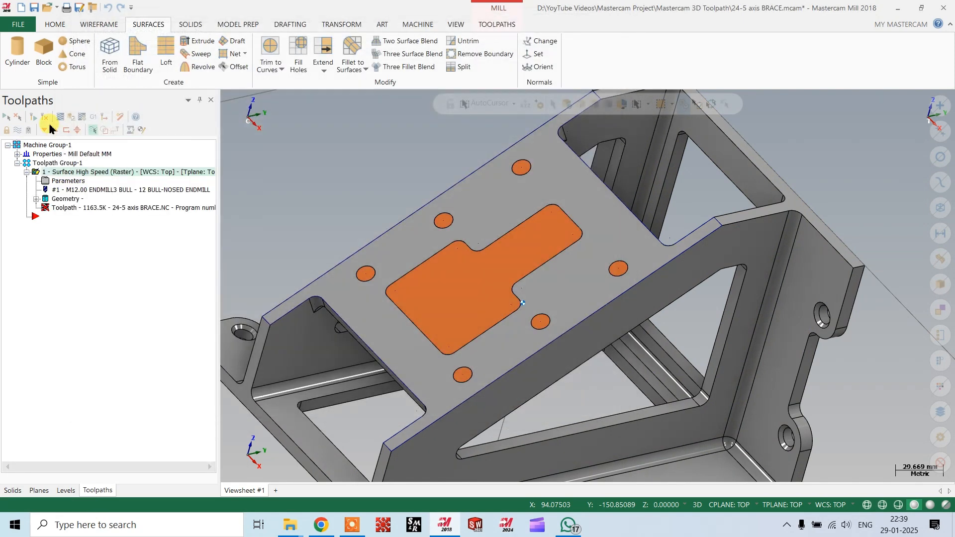
click(33, 117)
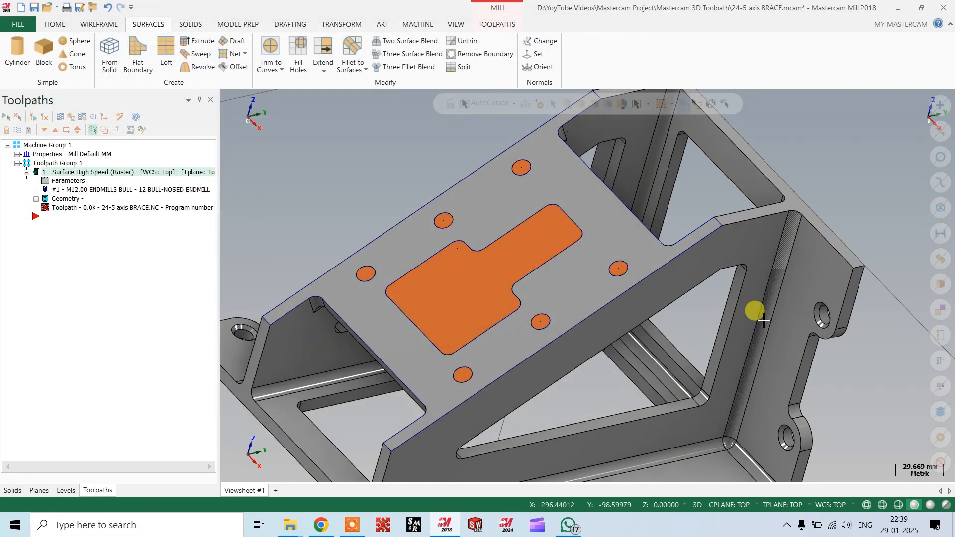
middle_drag(718, 362, 657, 328)
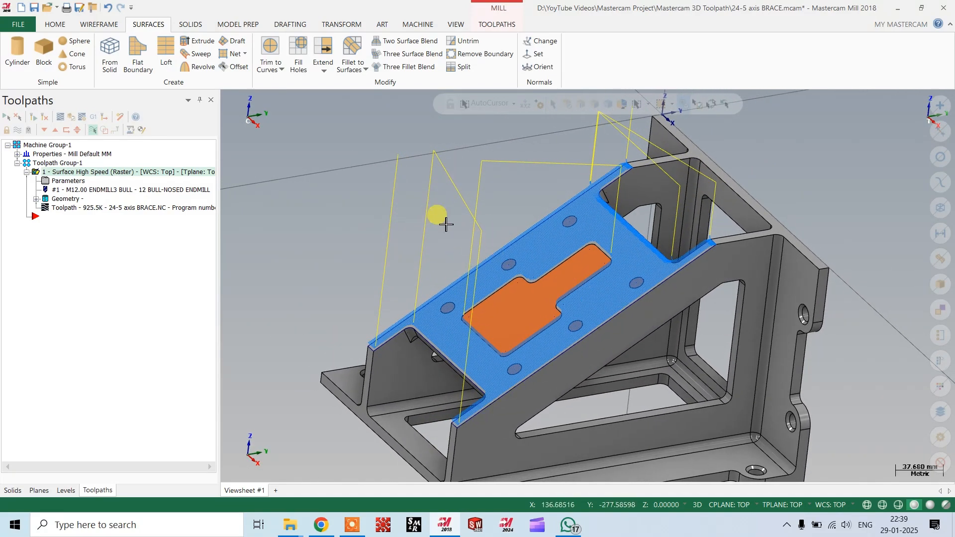
Step: Set the Raster operation's retract method to Minimum Vertical Retract in the linking parameters and regenerate the toolpath
click(72, 182)
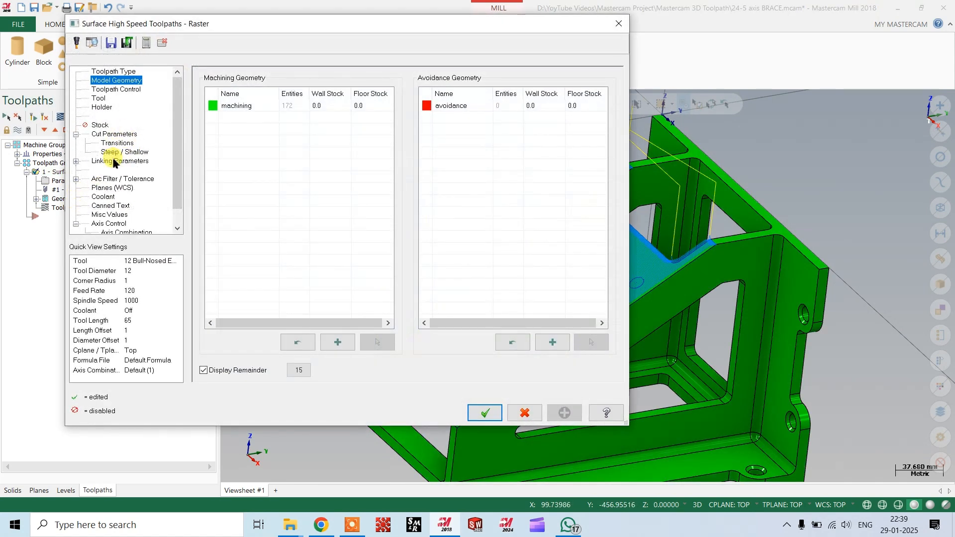
click(115, 161)
click(537, 91)
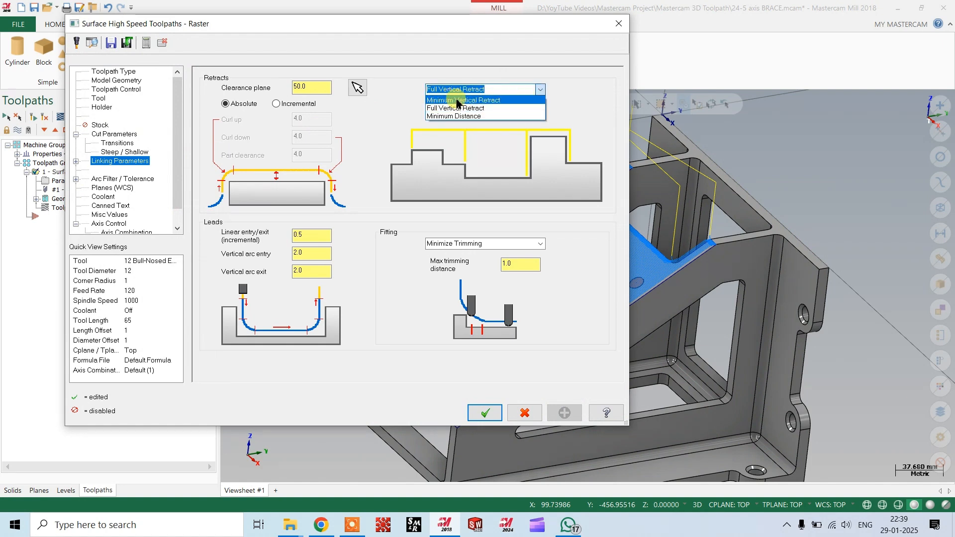
click(458, 101)
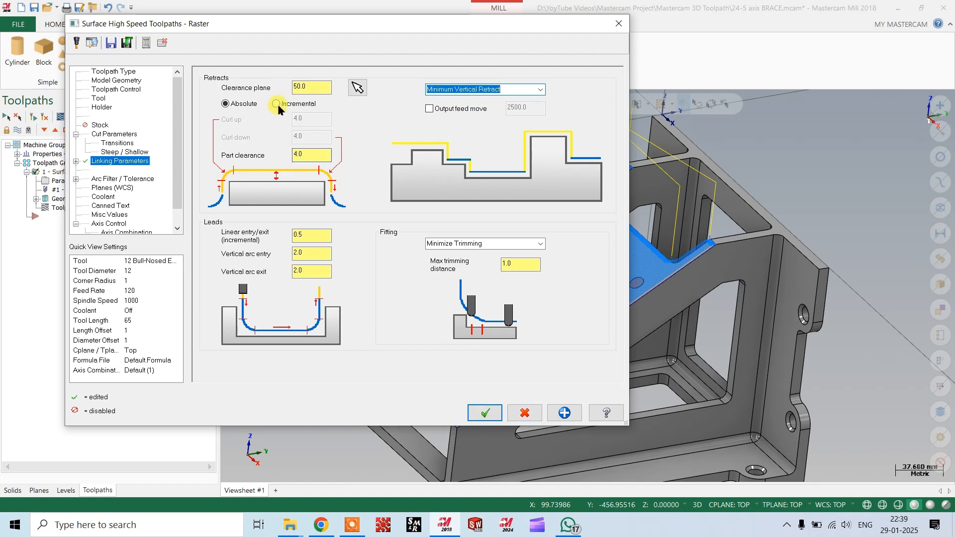
click(483, 414)
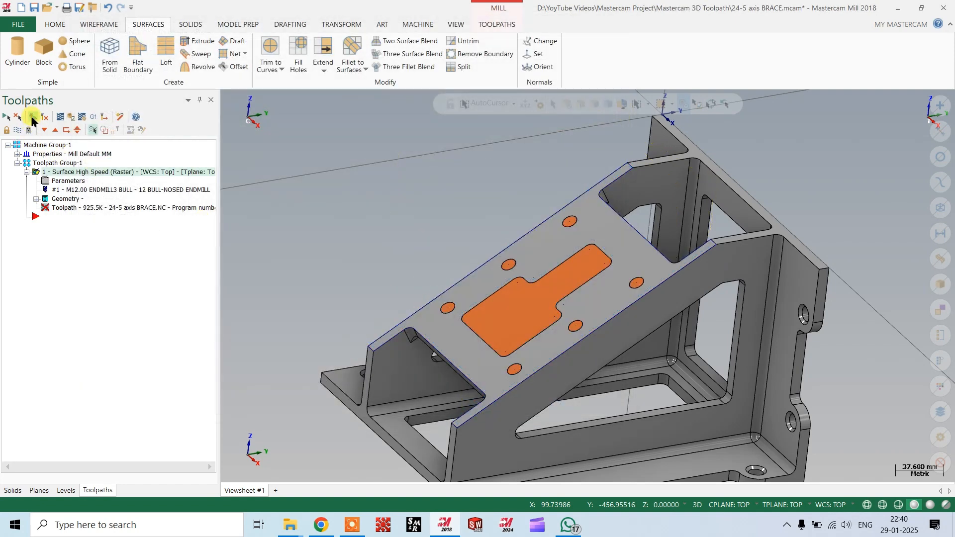
click(32, 120)
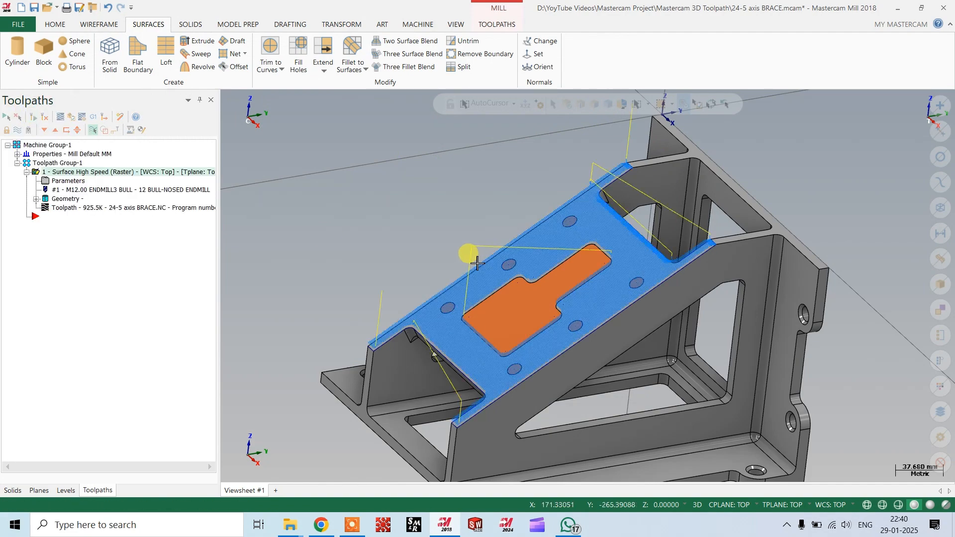
Step: Examine the regenerated Raster passes and retract moves over the sloped plate, capped holes and central cutout from several angles
mouse_move(468, 262)
middle_down()
mouse_move(526, 261)
mouse_move(475, 237)
mouse_move(487, 257)
mouse_move(587, 278)
mouse_move(511, 275)
mouse_move(496, 249)
mouse_move(592, 268)
mouse_move(542, 241)
mouse_move(465, 240)
mouse_move(463, 253)
mouse_move(569, 260)
mouse_move(537, 299)
mouse_move(516, 276)
mouse_move(464, 284)
mouse_move(462, 309)
mouse_move(575, 287)
middle_up()
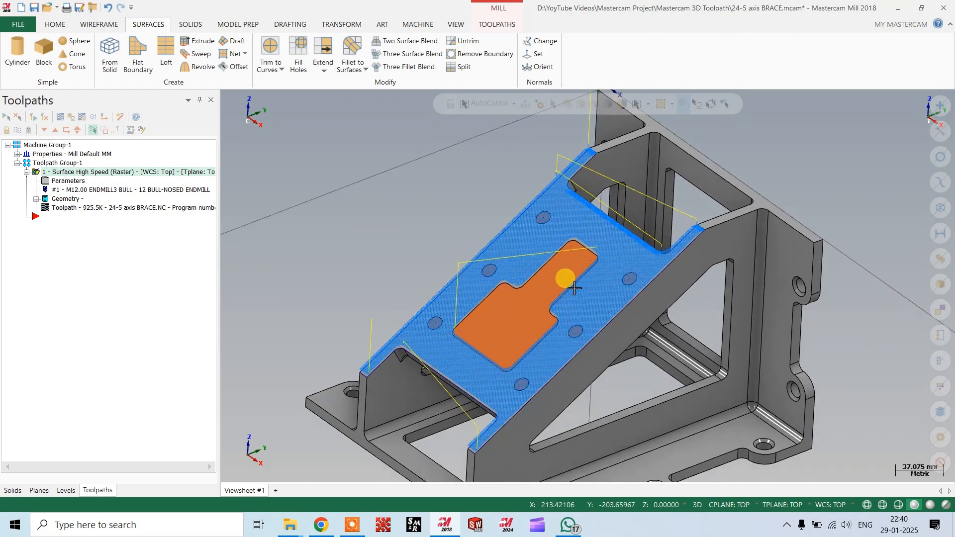
middle_drag(513, 320, 551, 353)
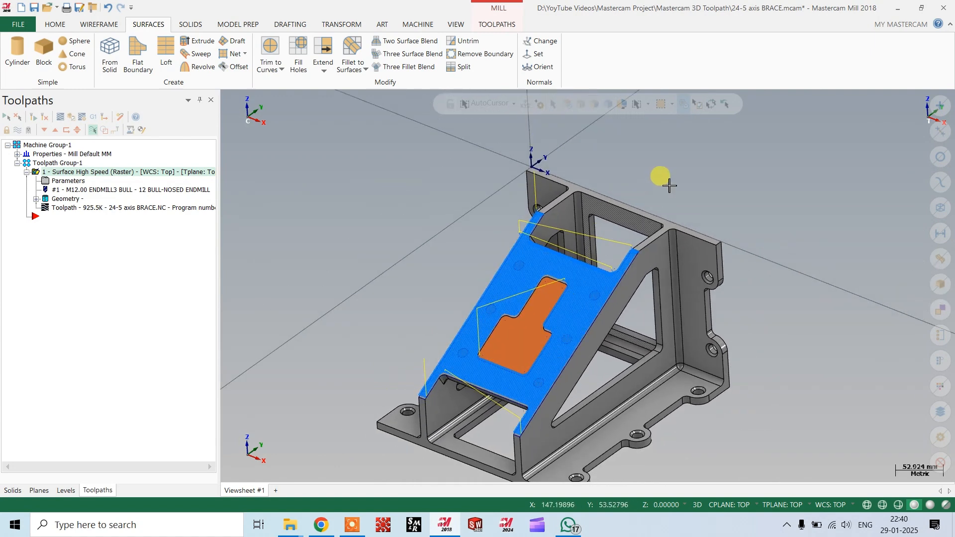
middle_drag(669, 185, 502, 280)
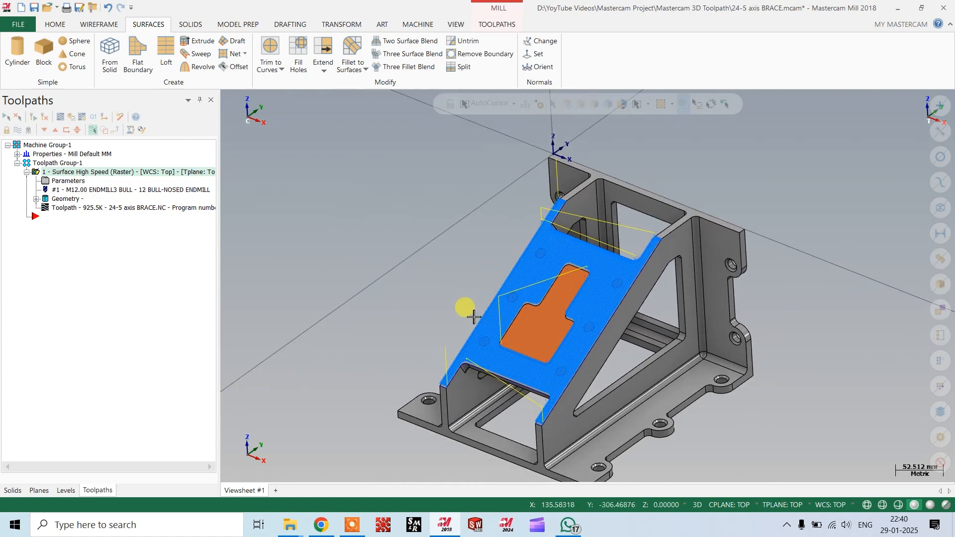
scroll(467, 288, up, 1)
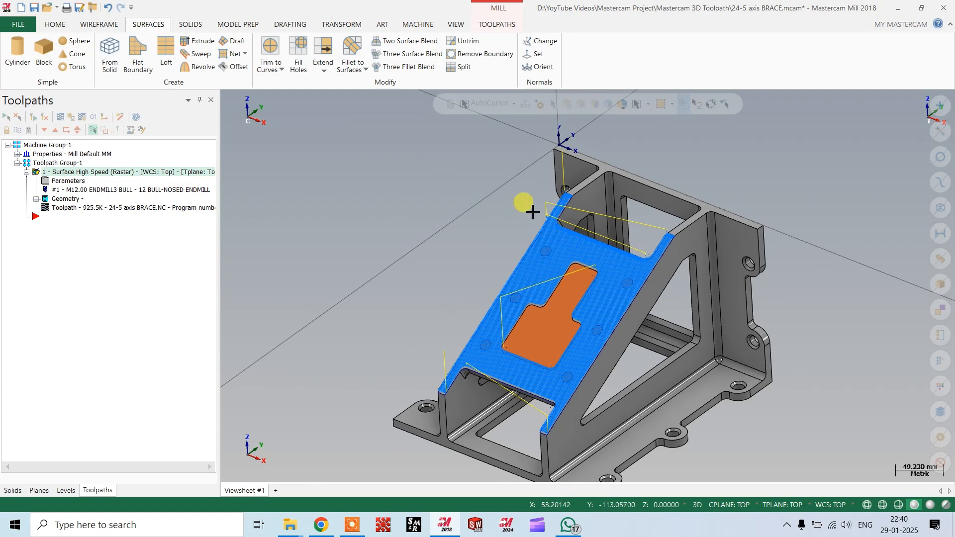
middle_drag(532, 212, 592, 242)
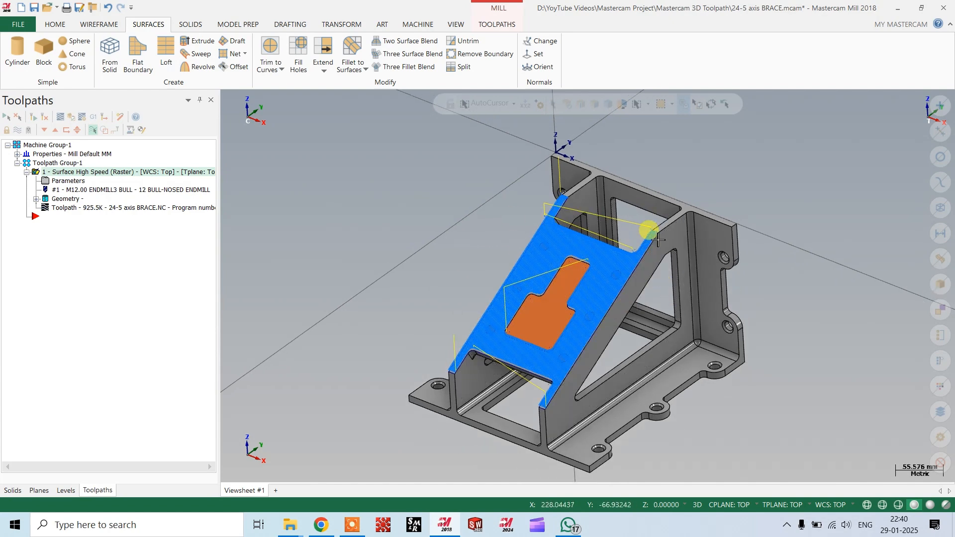
scroll(735, 298, up, 1)
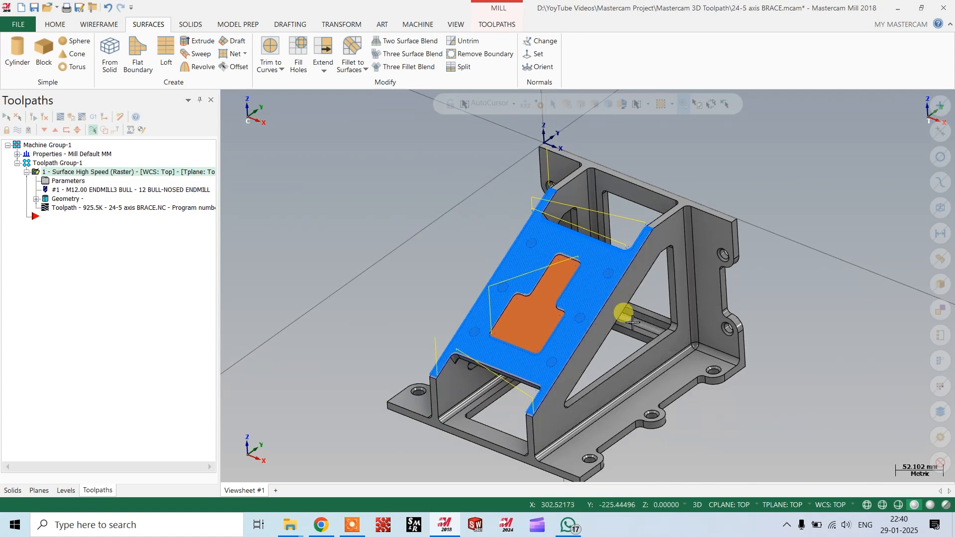
scroll(622, 312, down, 1)
scroll(622, 367, down, 1)
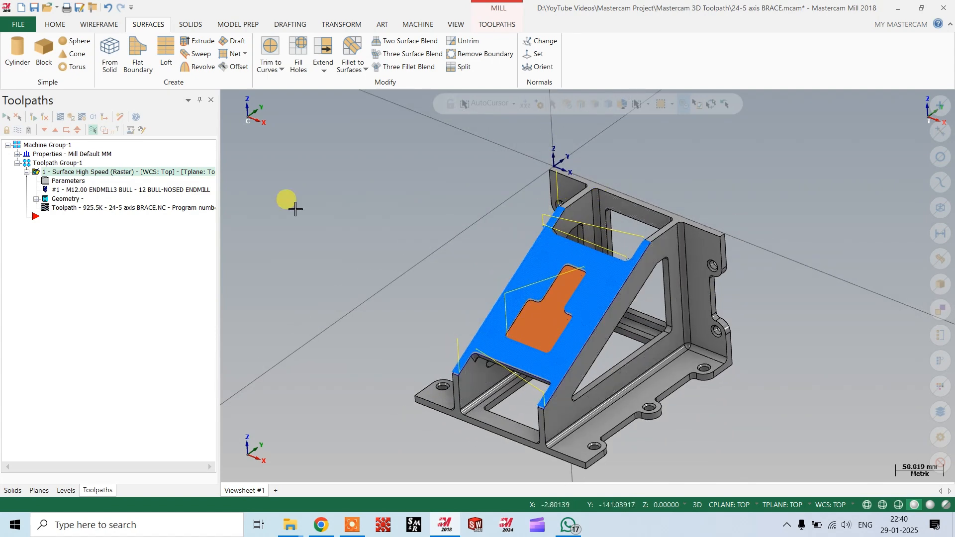
click(353, 530)
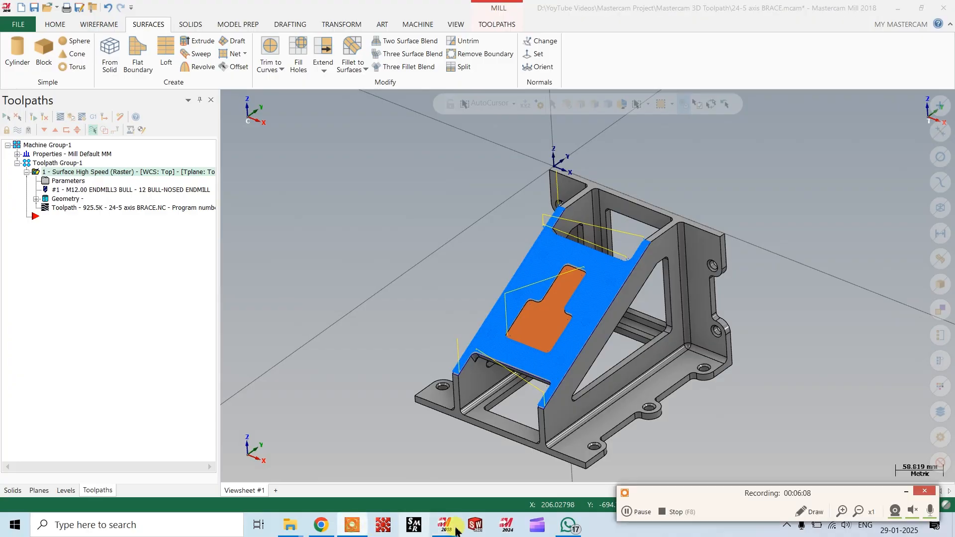